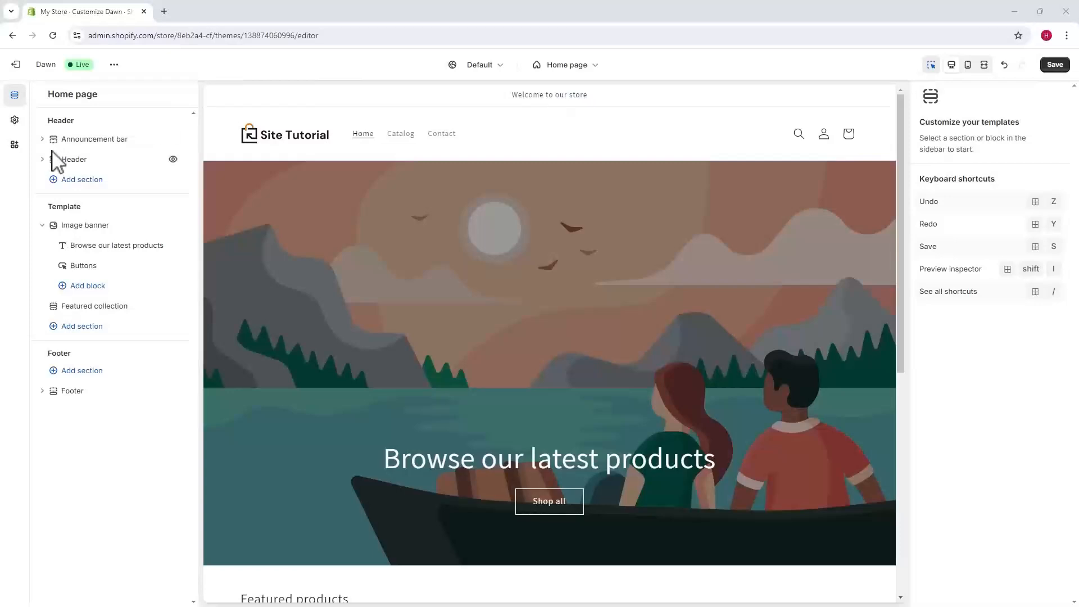
Step: Open the "Welcome to our store" announcement in the announcement bar and review its text and link options
click(95, 140)
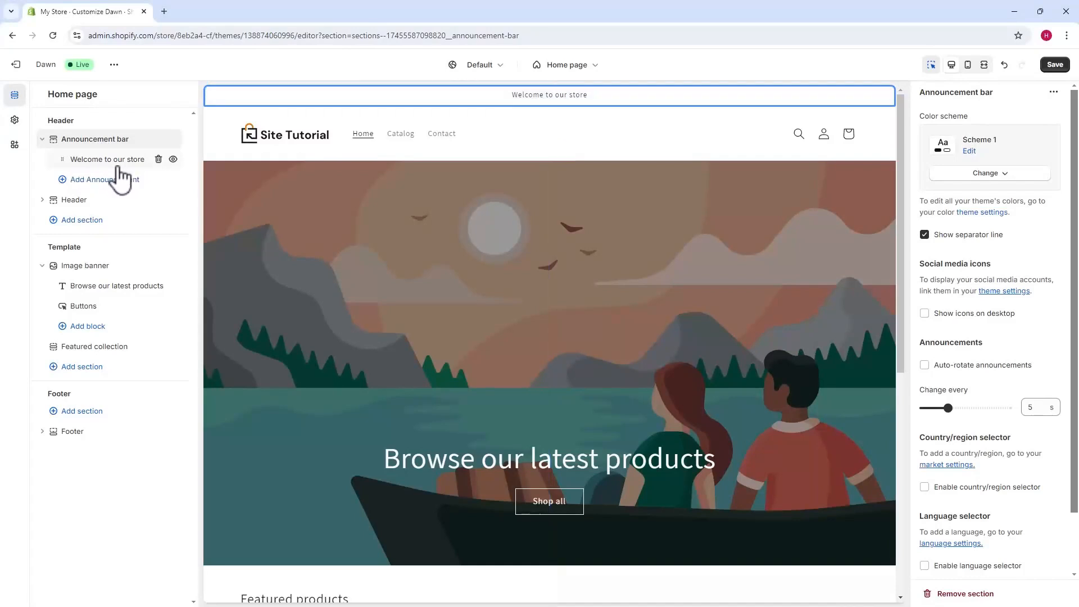
click(92, 161)
drag(926, 133, 1043, 135)
click(971, 176)
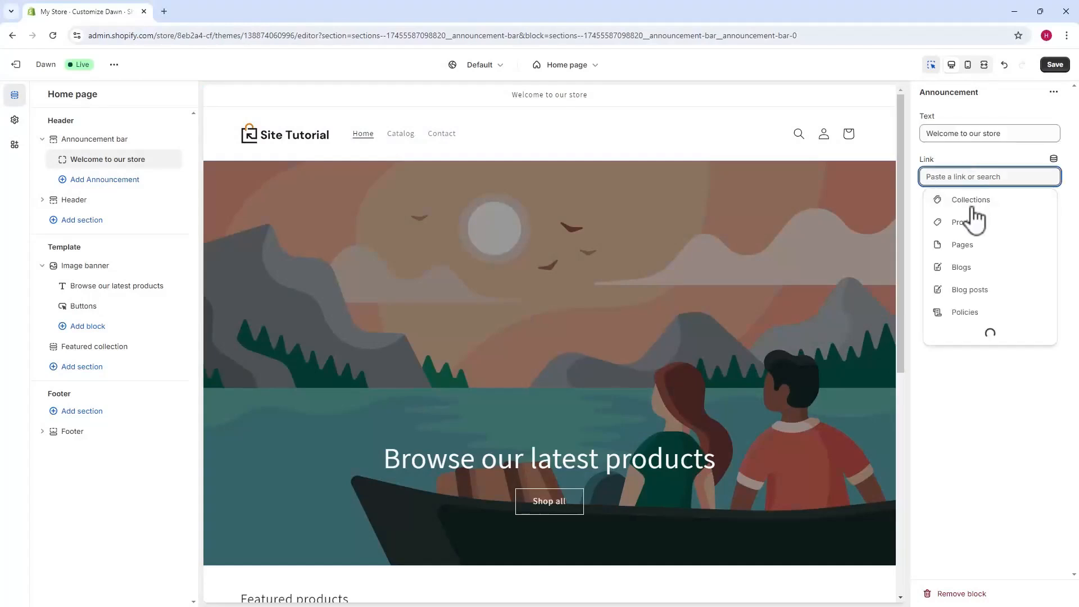
click(939, 346)
Step: Try Scheme 3 and Scheme 5 as the announcement bar's color scheme and restore Scheme 1
click(87, 142)
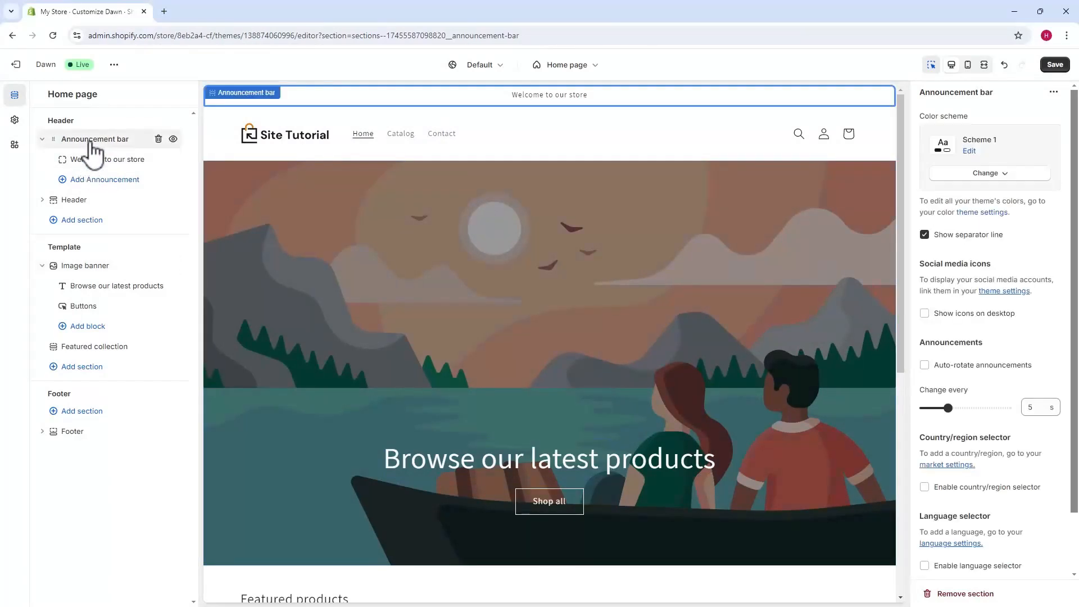
click(990, 177)
click(986, 259)
click(989, 175)
click(992, 178)
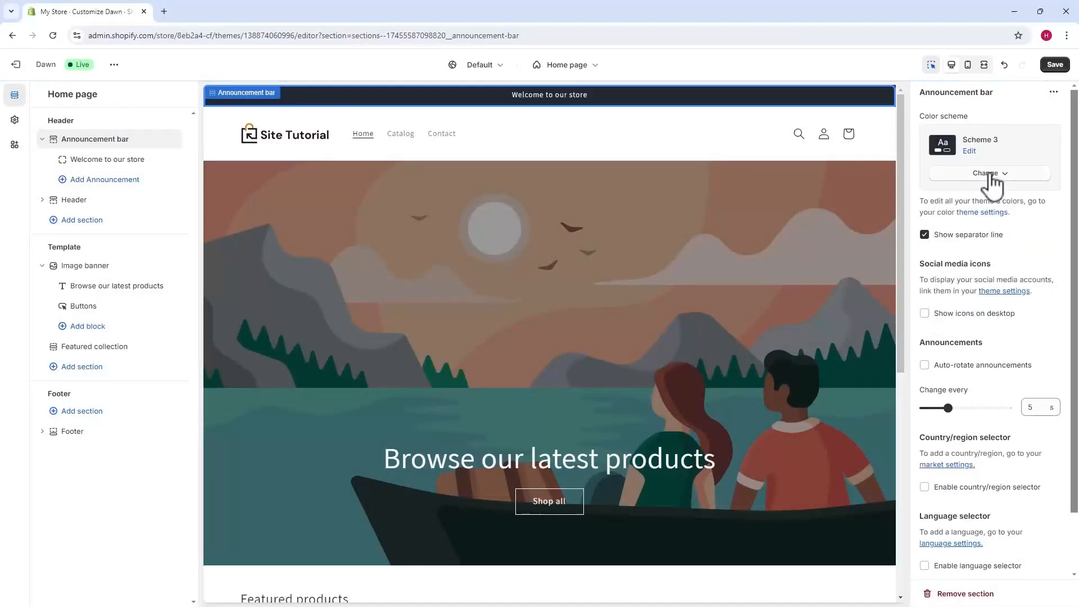
click(990, 176)
click(981, 316)
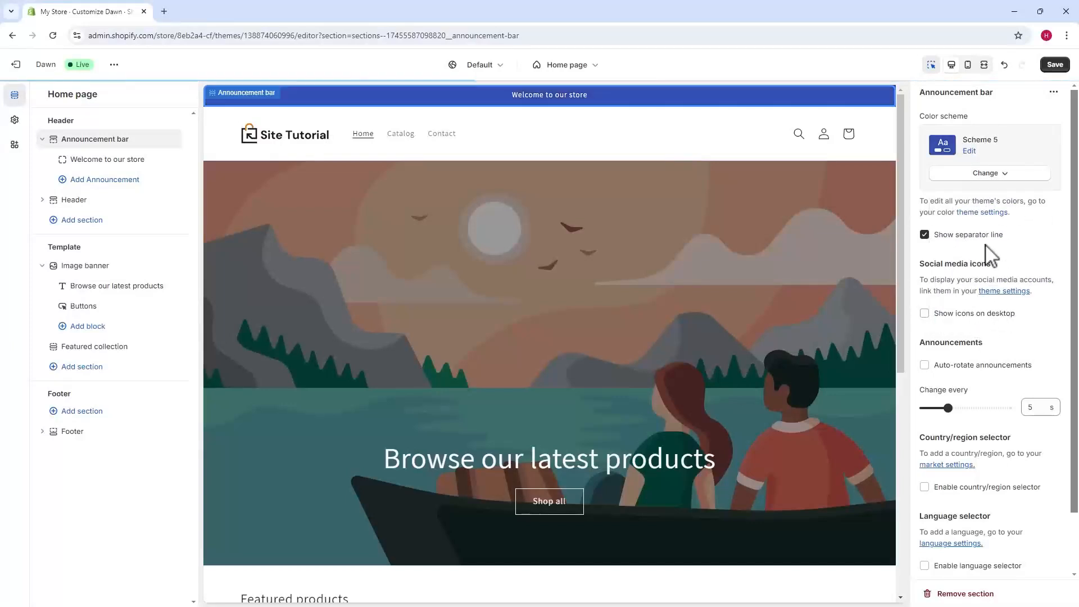
click(989, 174)
click(990, 206)
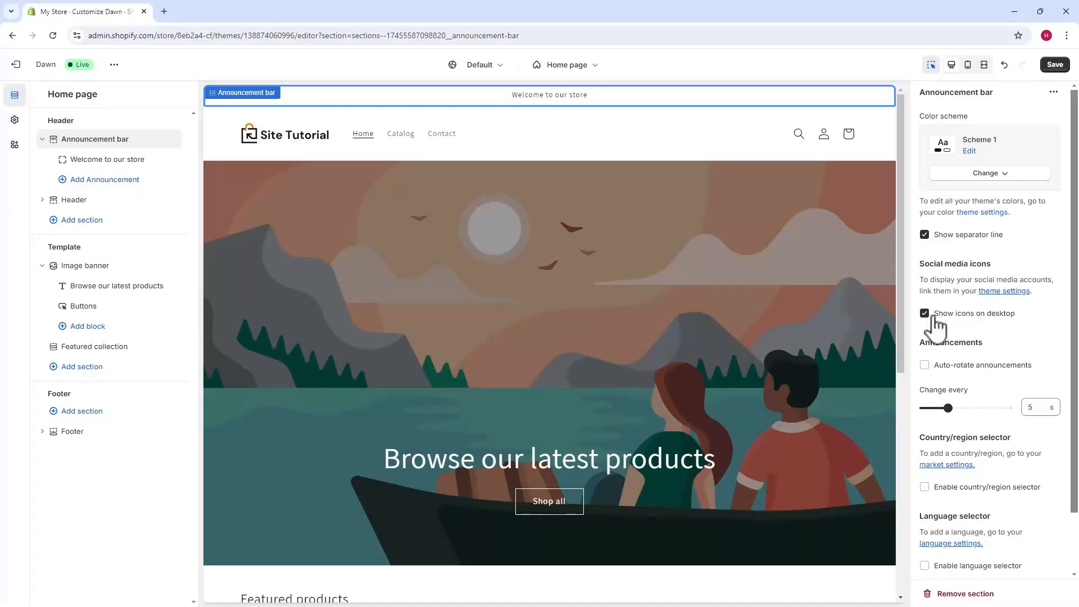
Step: Turn off the announcement bar's social media icons on desktop and hide the announcement bar section
click(933, 316)
scroll(962, 396, down, 1)
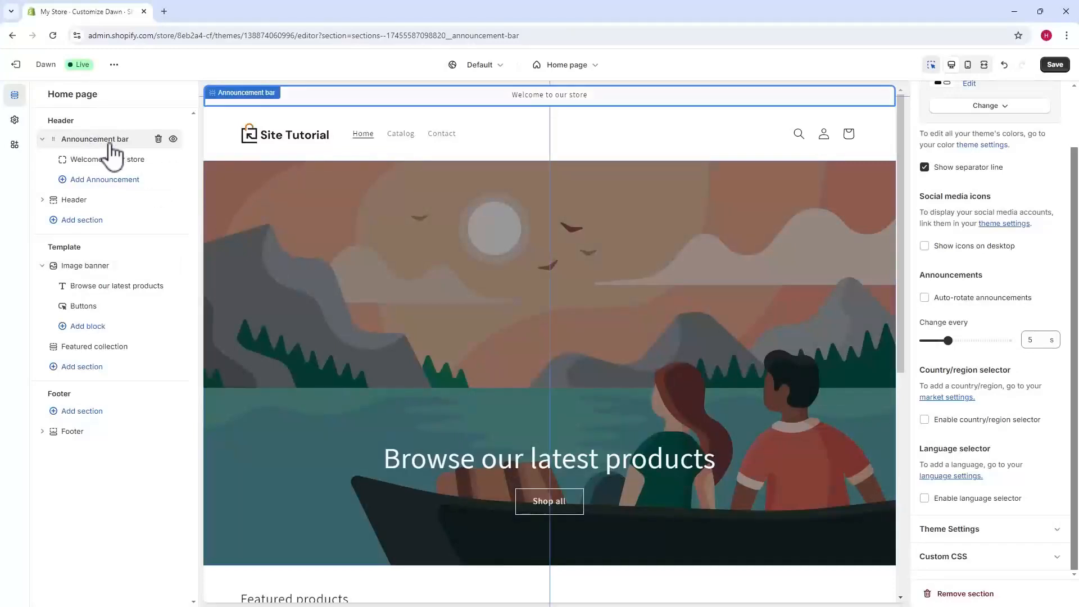
click(174, 138)
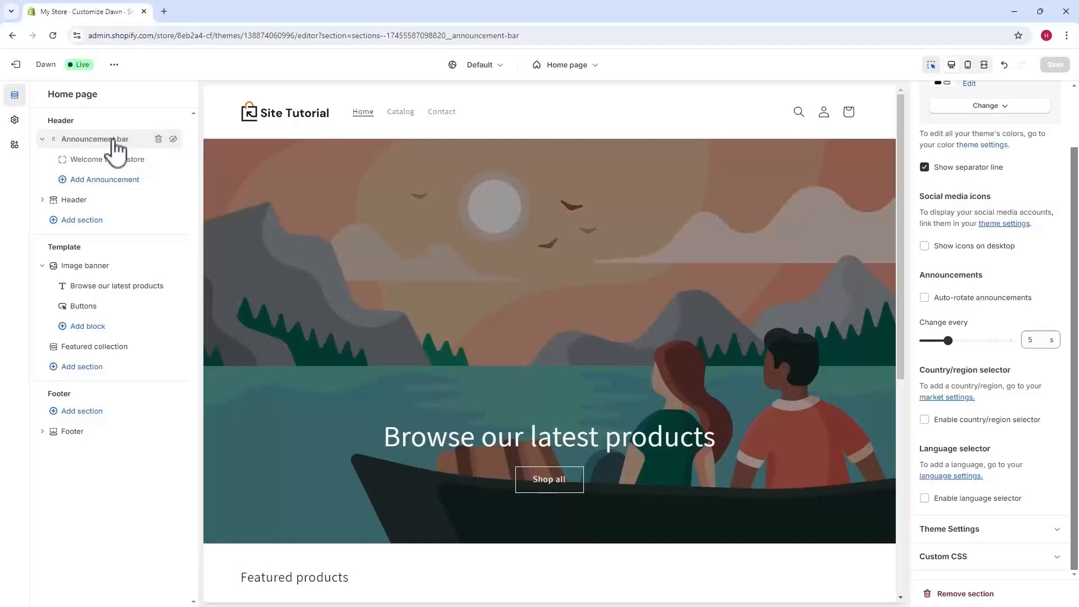
Step: Try the Top left, Top center and Middle center desktop logo positions for the header and restore Middle left
click(82, 201)
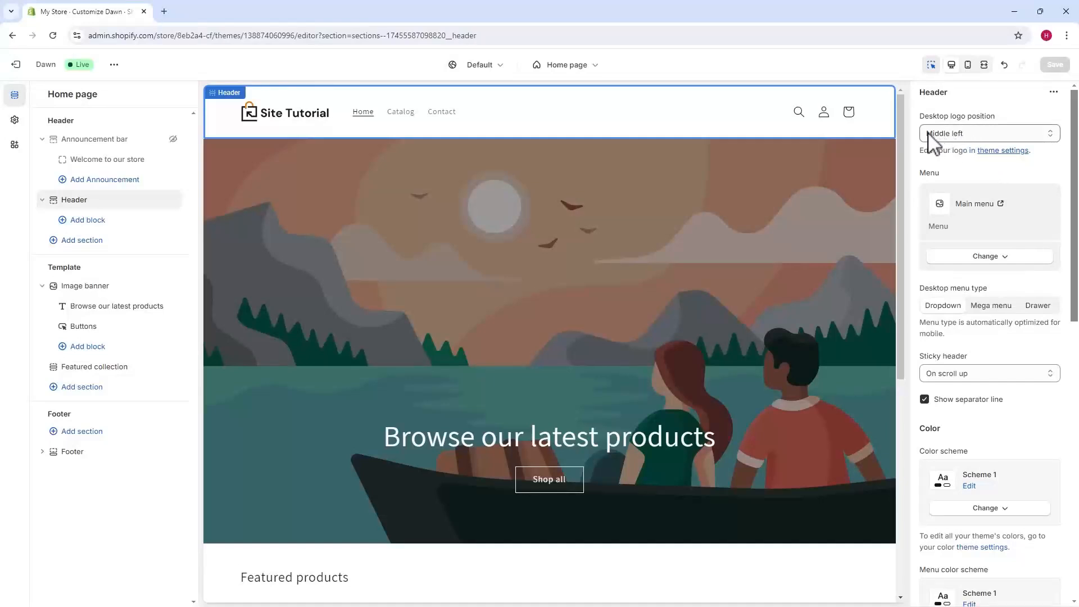
click(981, 136)
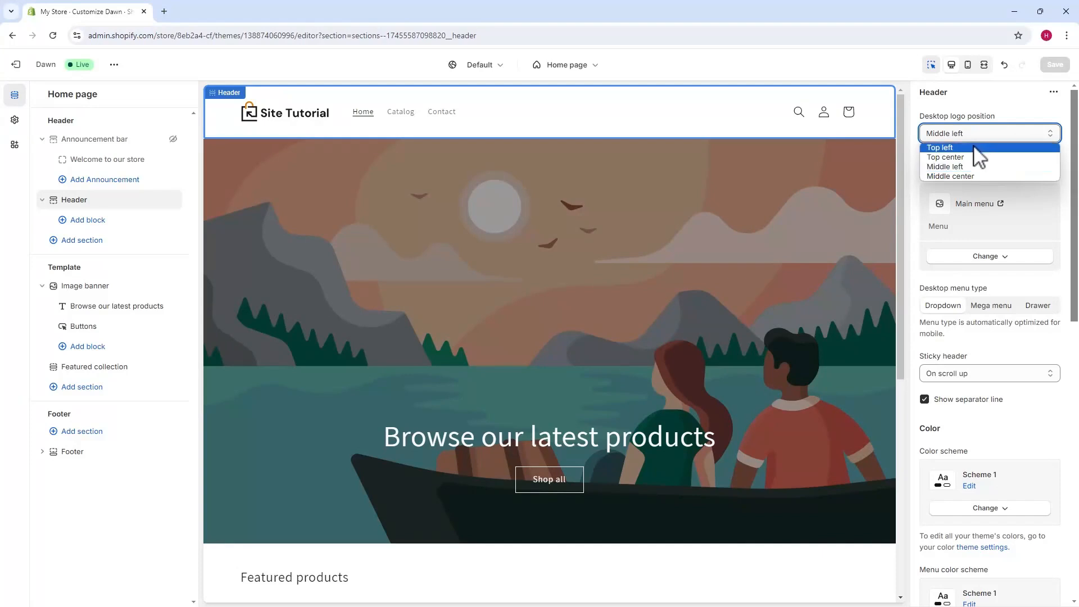
click(975, 148)
click(981, 137)
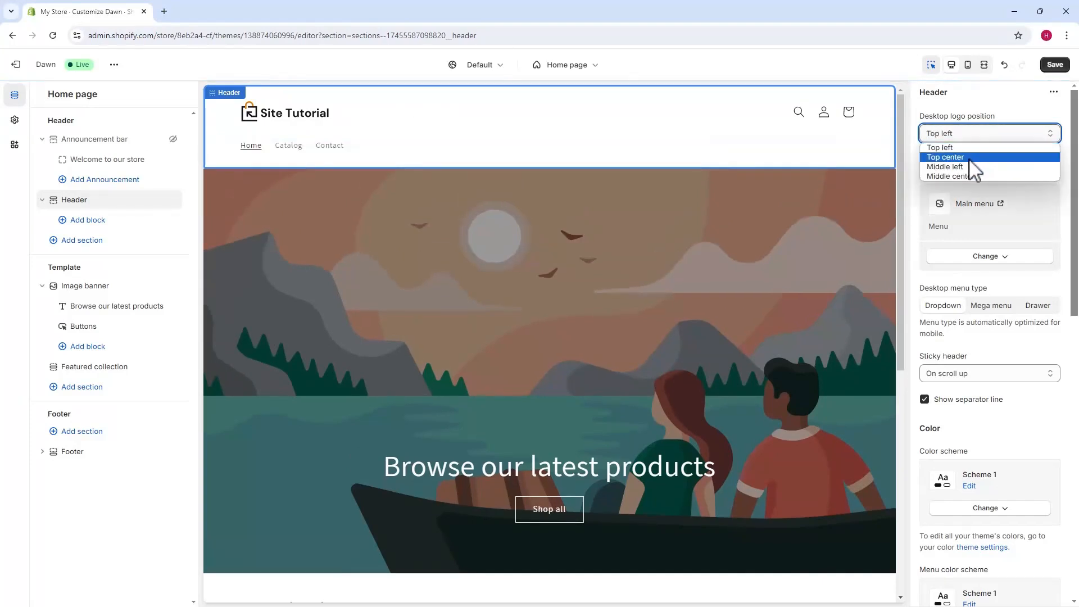
click(969, 159)
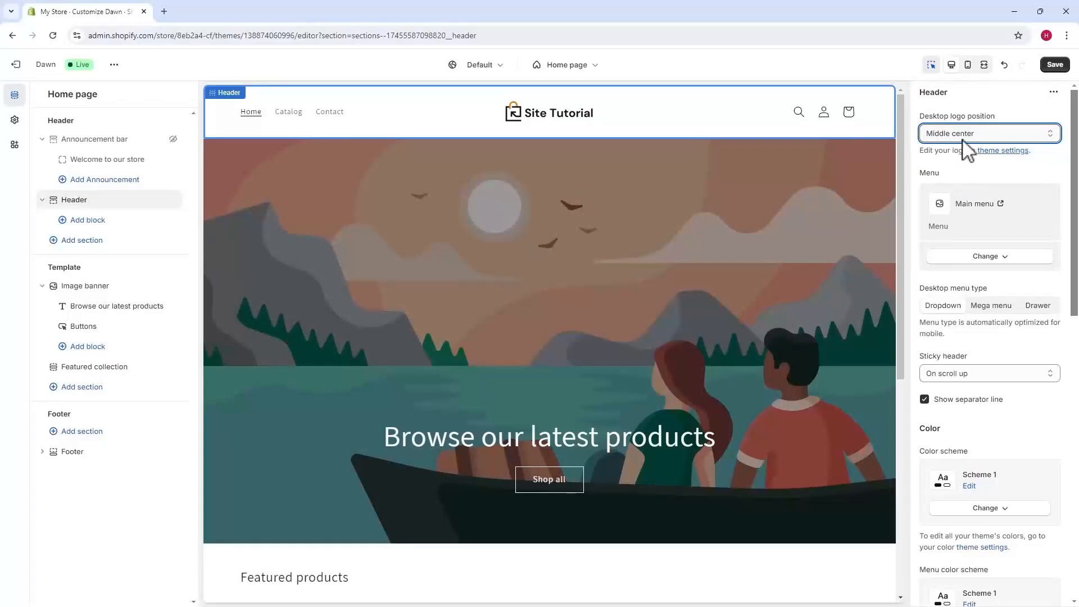
click(963, 140)
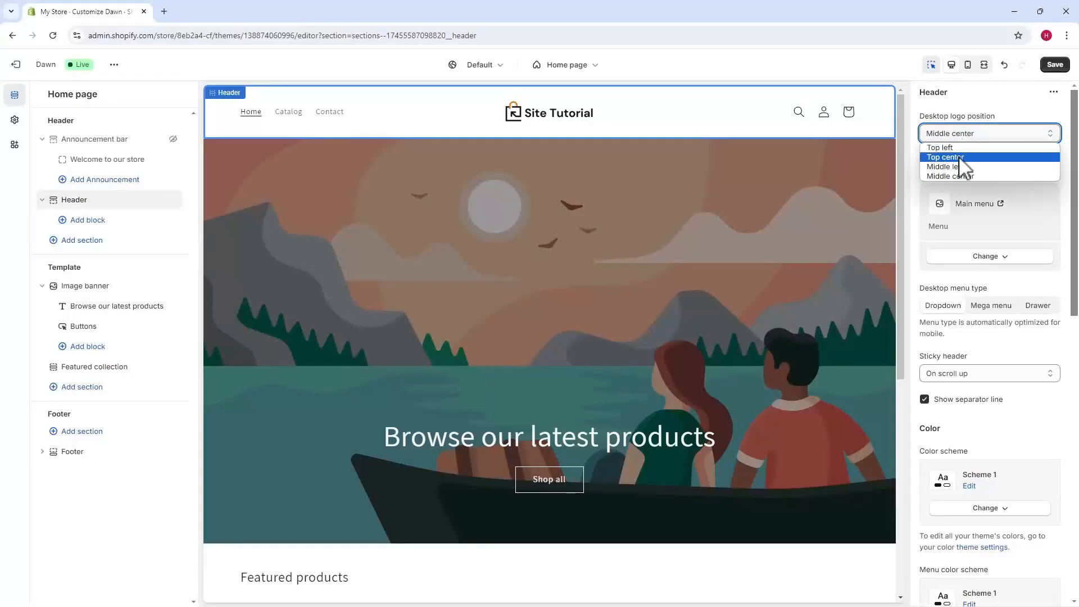
click(956, 163)
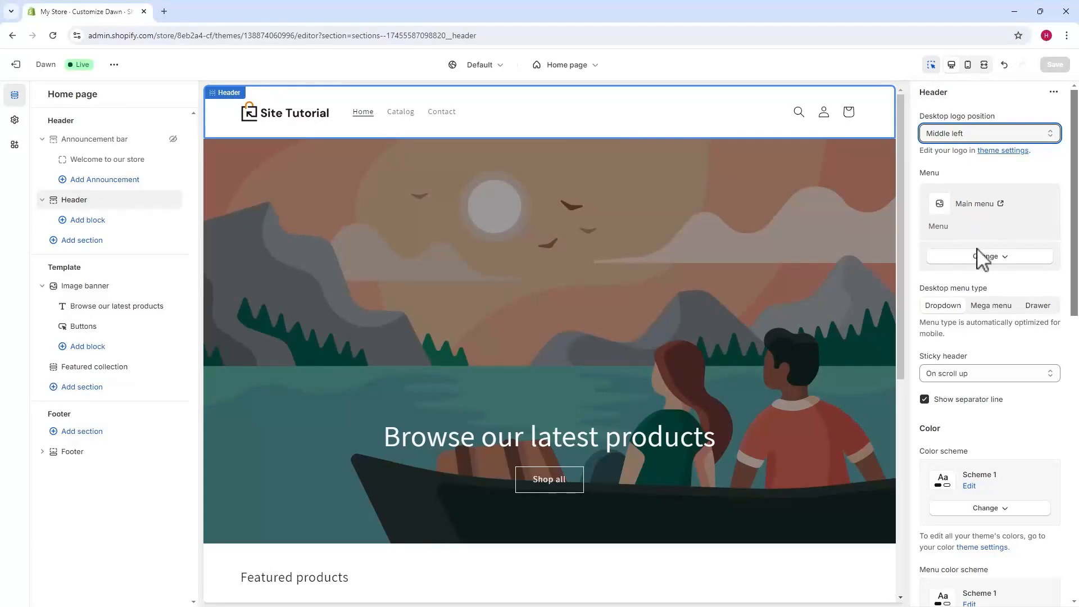
Step: Review the options for changing the header's main menu and its desktop menu type
click(989, 263)
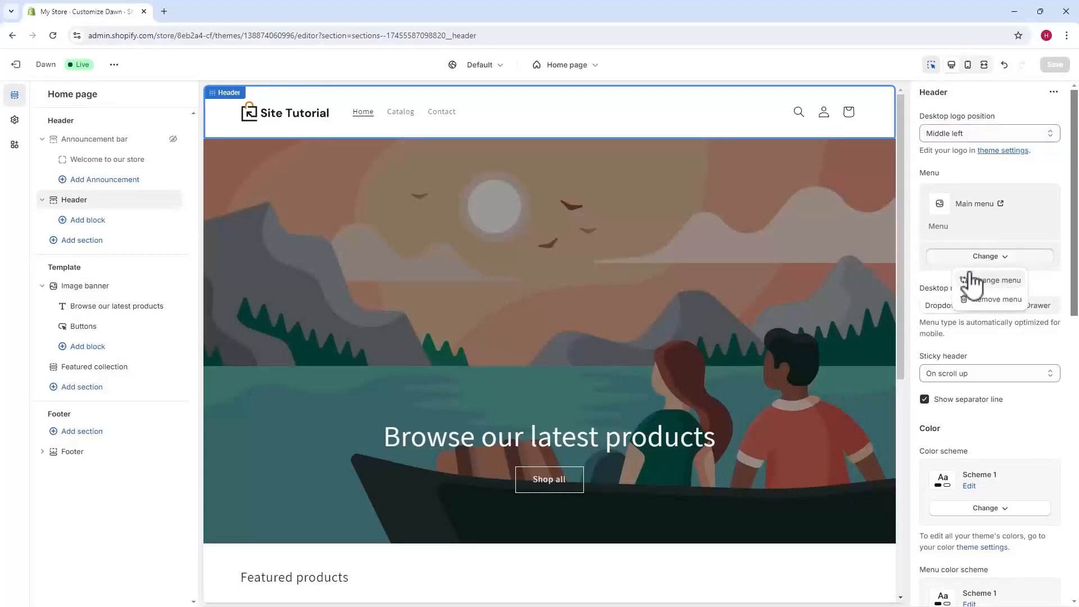
click(918, 222)
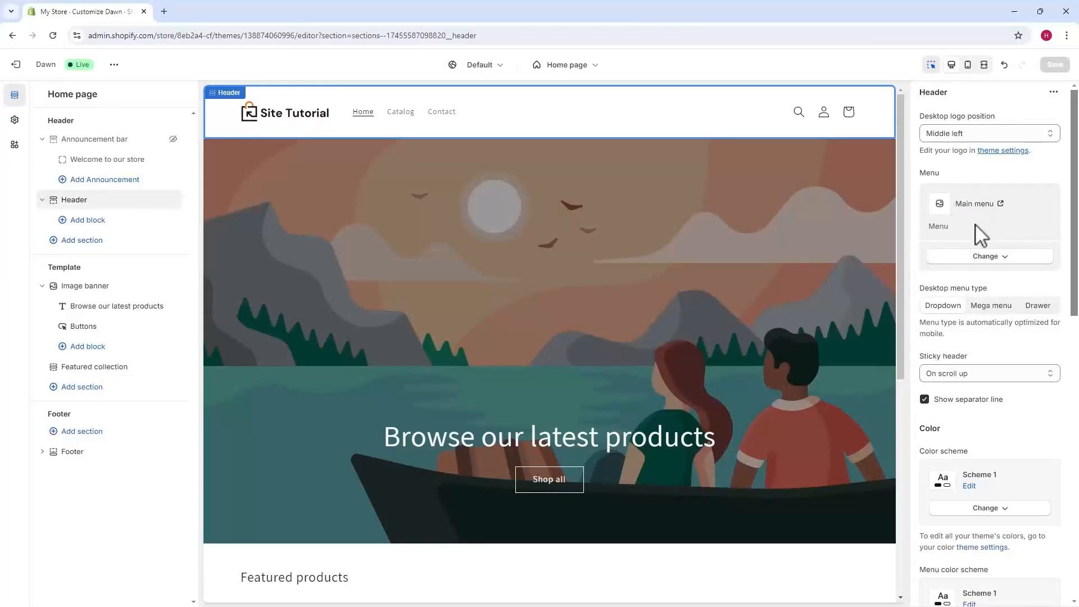
drag(920, 288, 988, 302)
click(952, 316)
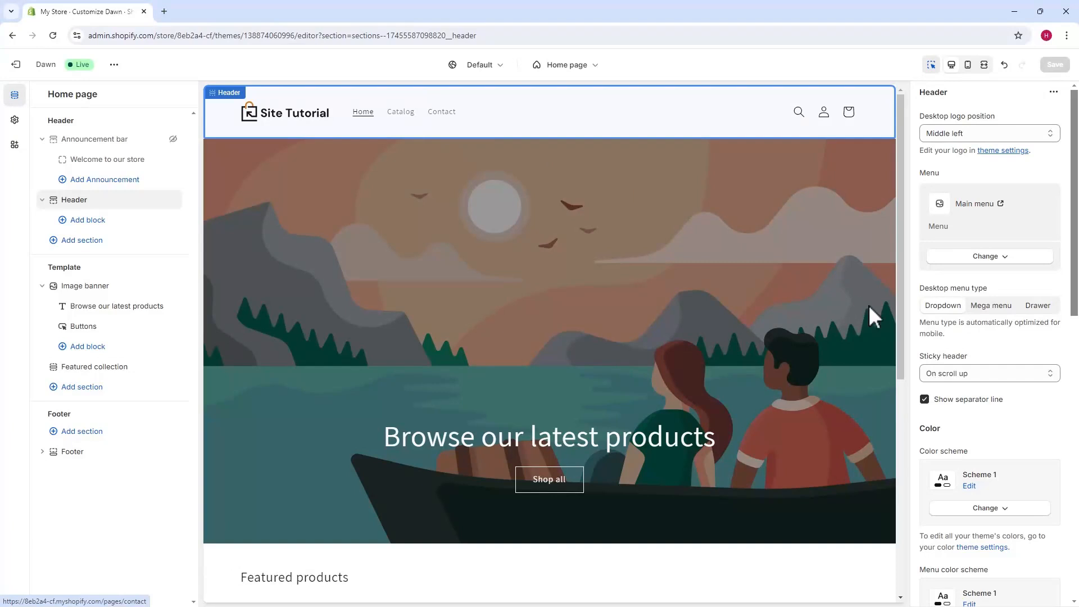
Step: Try the Mega menu and Drawer desktop menu types, expand and collapse the drawer in the preview, and restore Dropdown
click(989, 306)
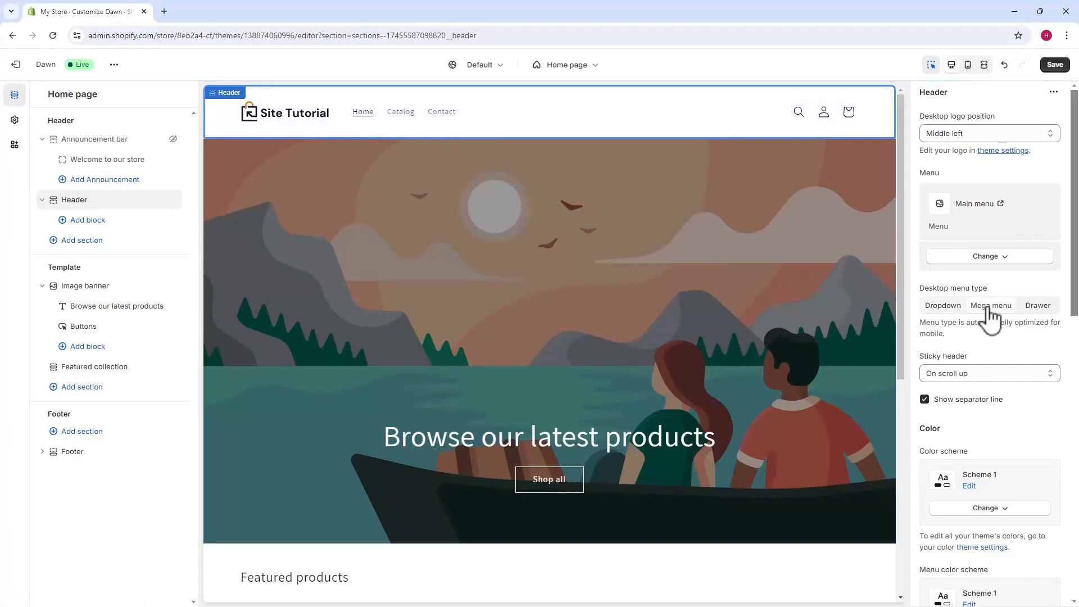
click(1033, 313)
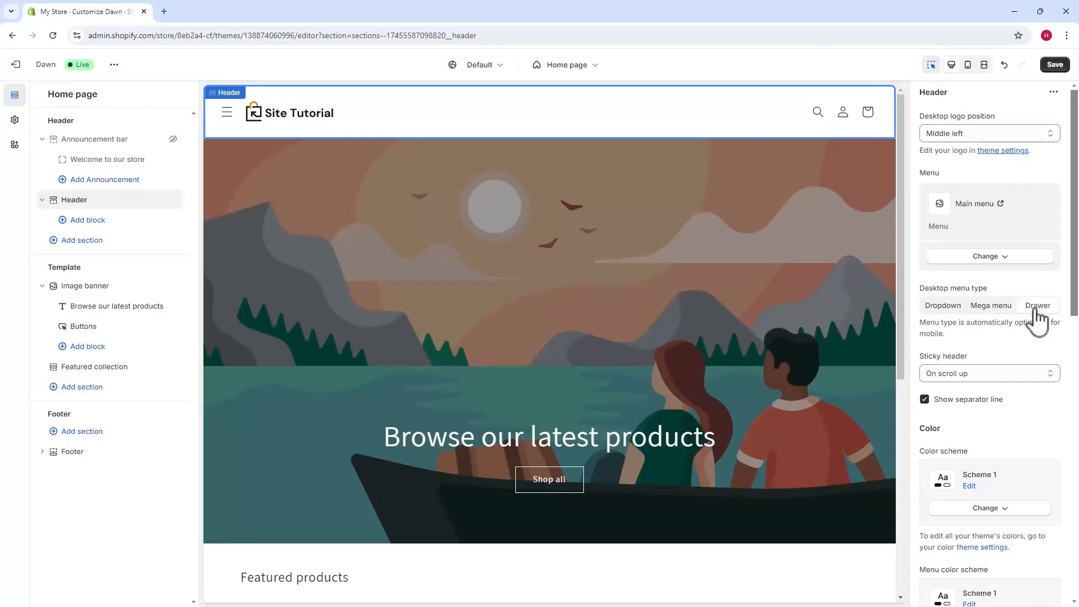
click(227, 113)
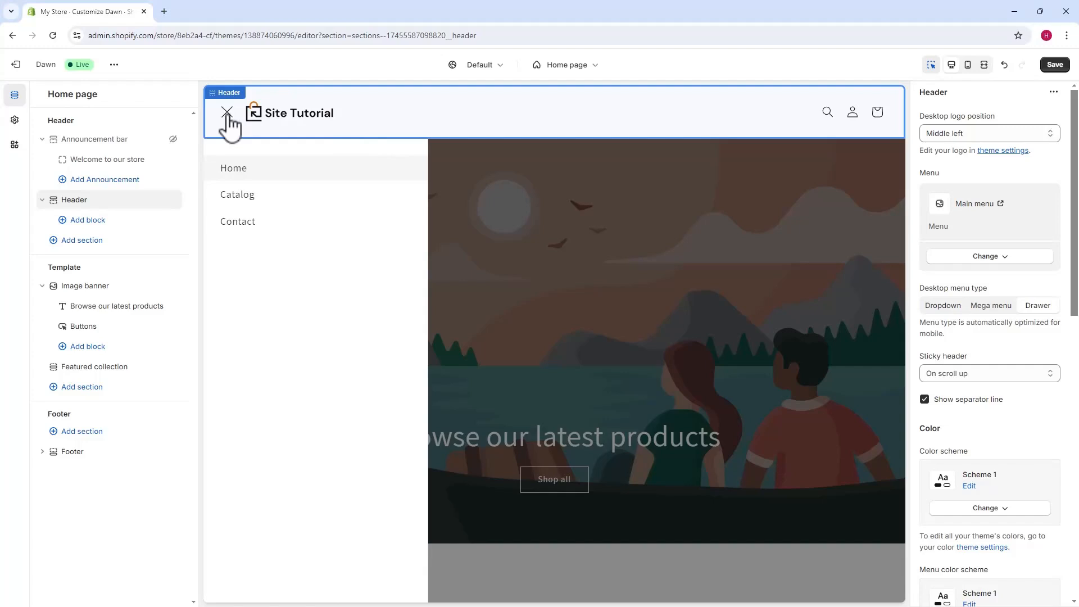
click(227, 112)
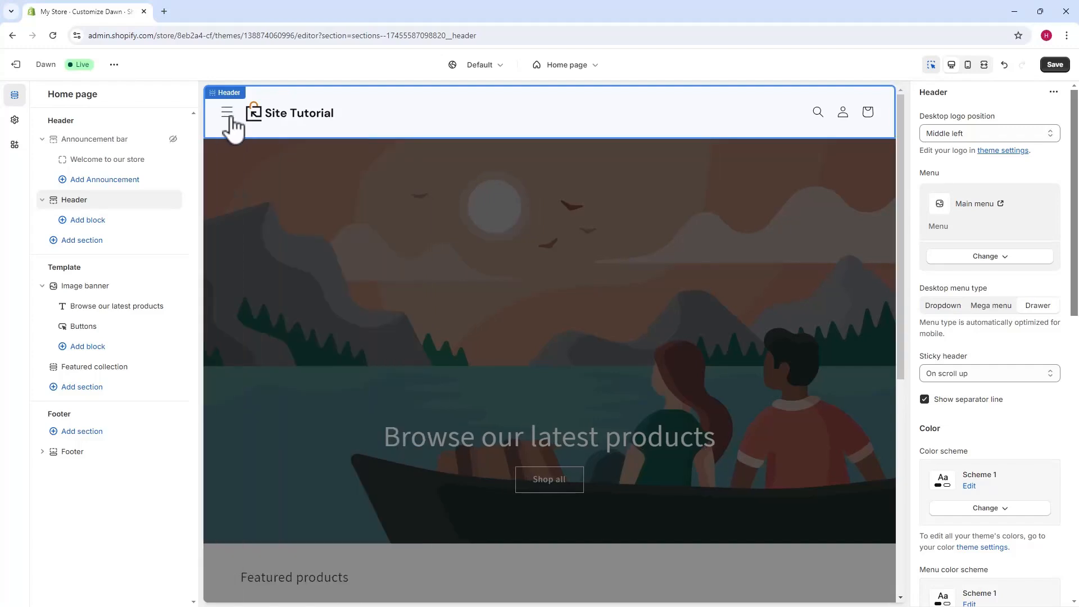
click(948, 309)
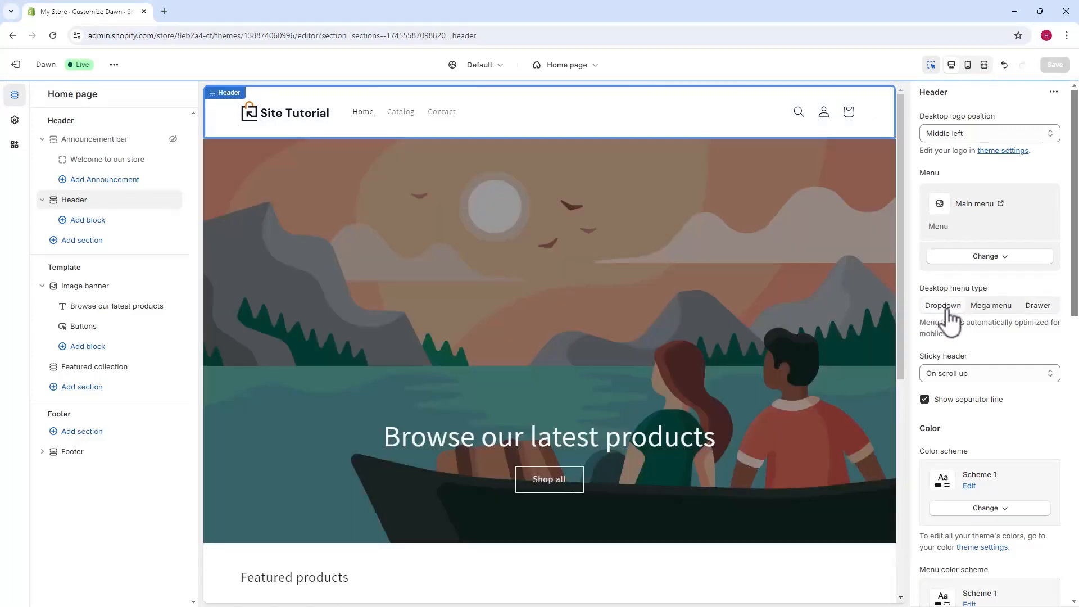
Step: Preview the header's current scrolling behavior, set the sticky header to None and preview the page with it
scroll(925, 256, down, 2)
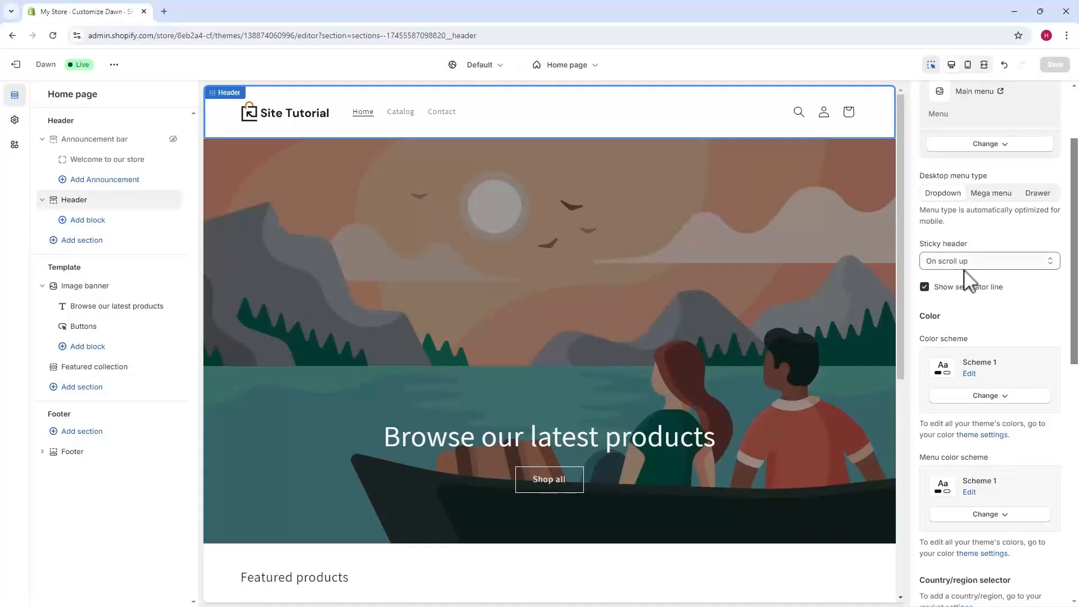
scroll(741, 207, down, 4)
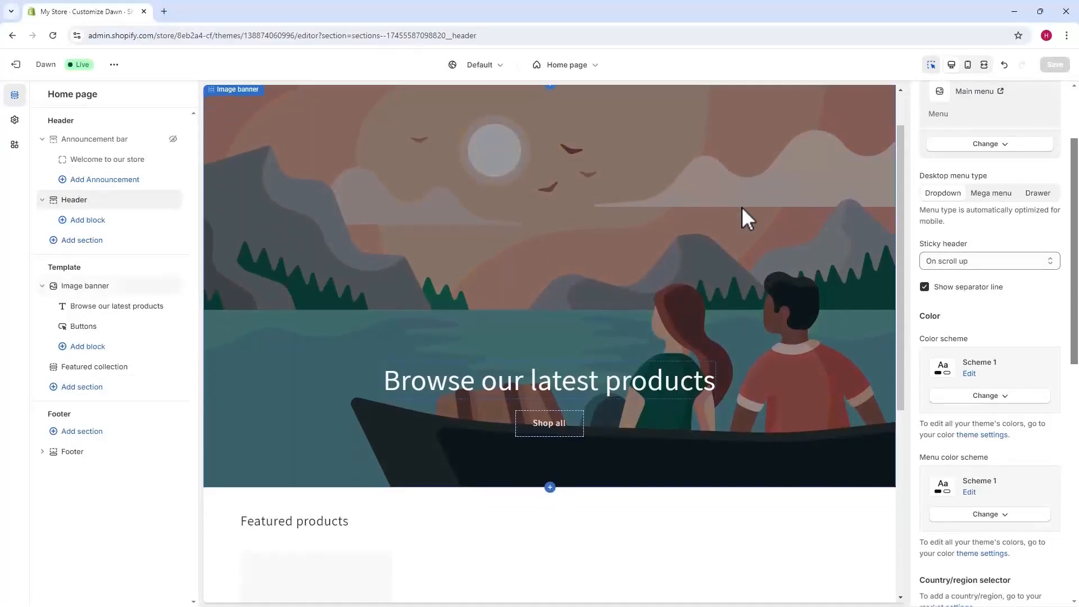
scroll(741, 207, down, 2)
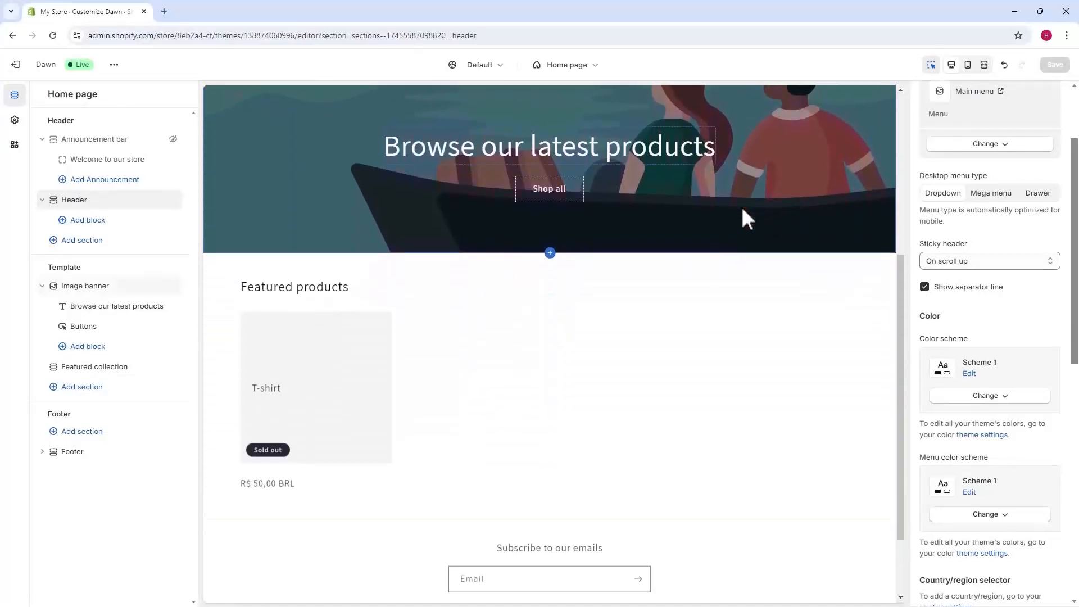
click(962, 262)
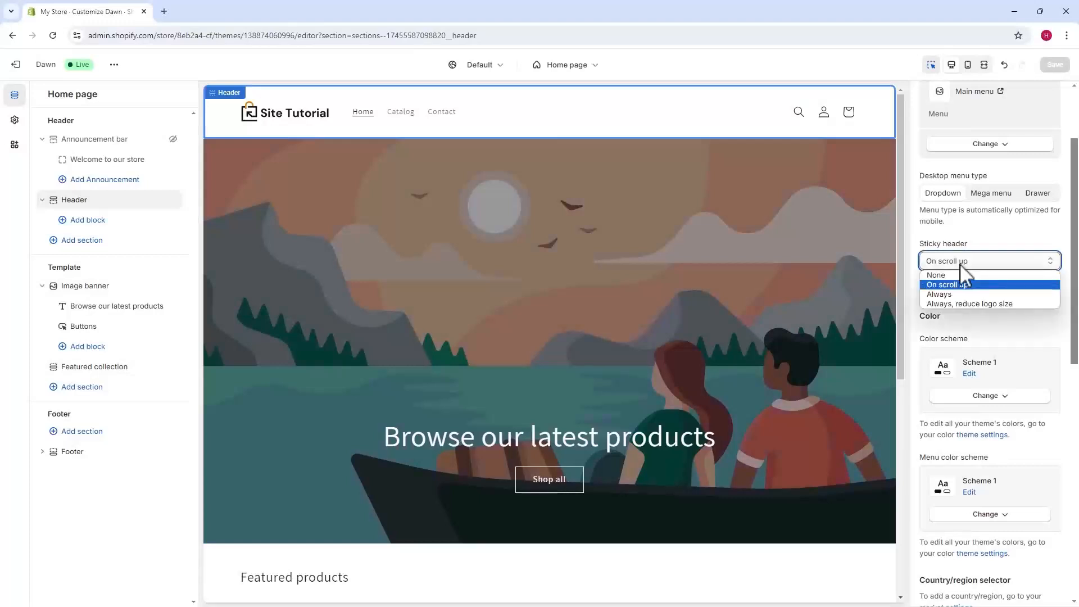
click(934, 275)
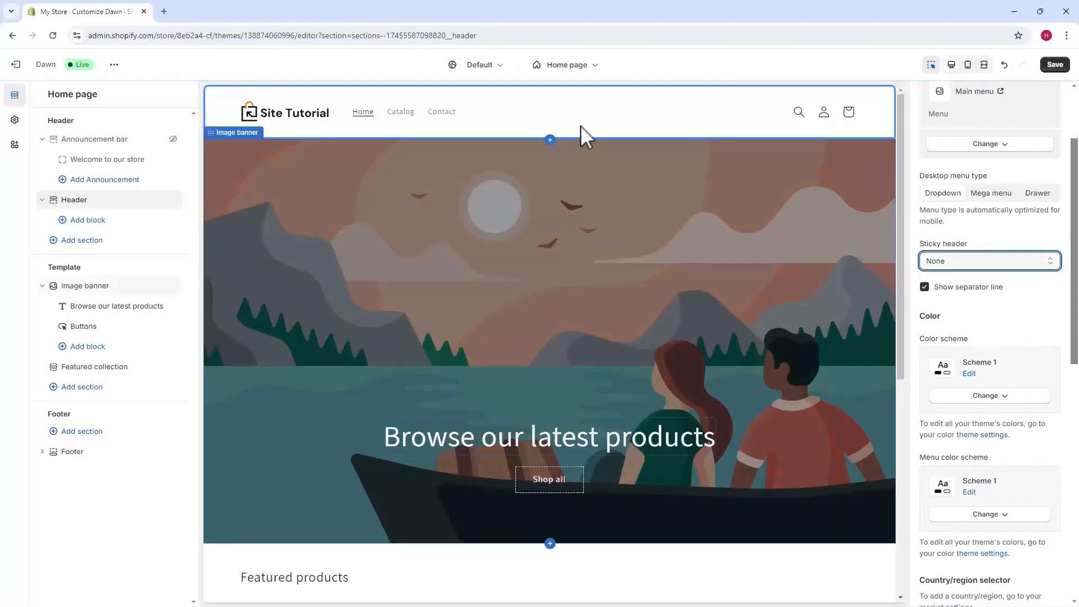
scroll(662, 155, down, 5)
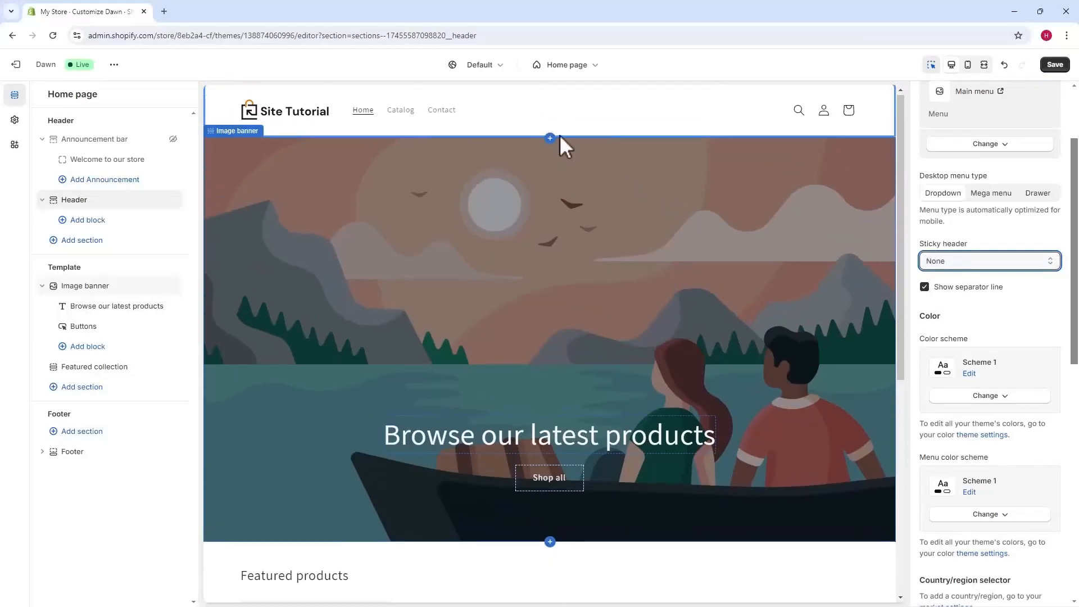
Step: Set the sticky header to Always and preview how the header behaves throughout the home page
click(956, 262)
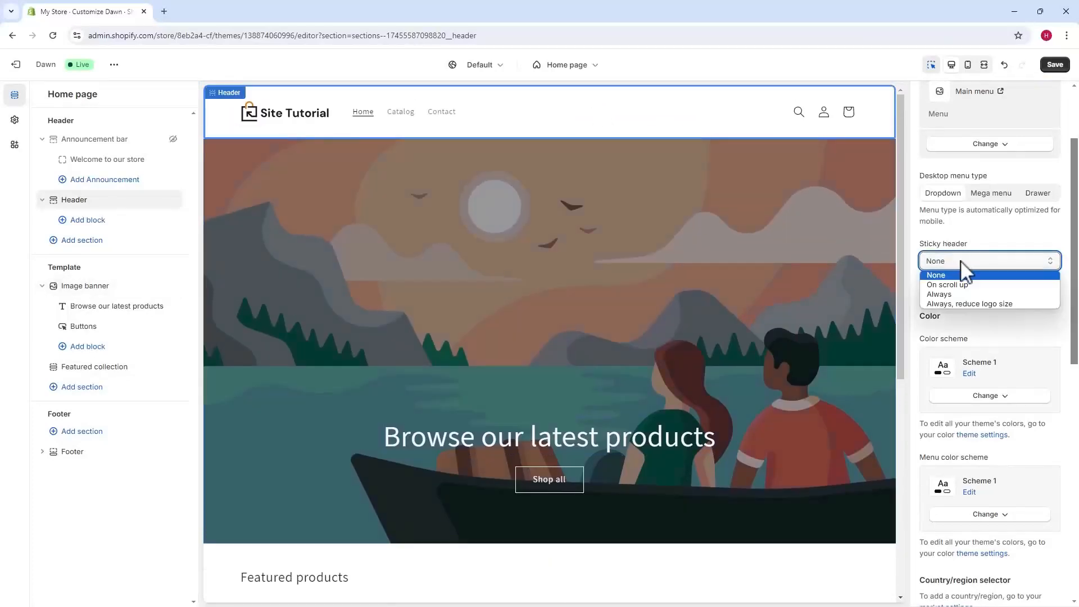
click(945, 294)
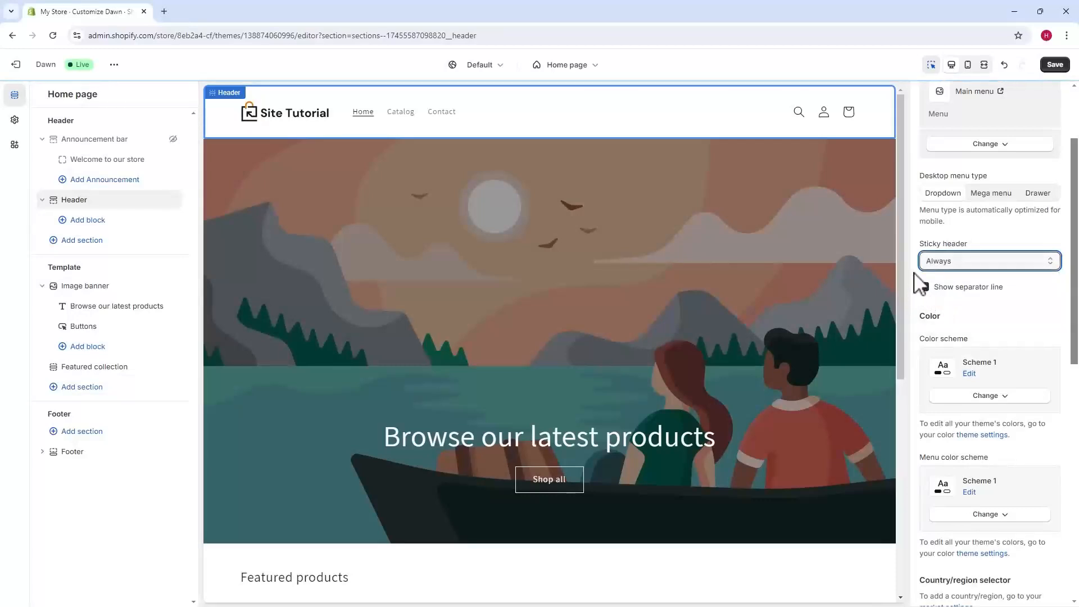
scroll(705, 191, down, 5)
scroll(703, 194, up, 3)
scroll(698, 200, up, 2)
scroll(720, 144, down, 5)
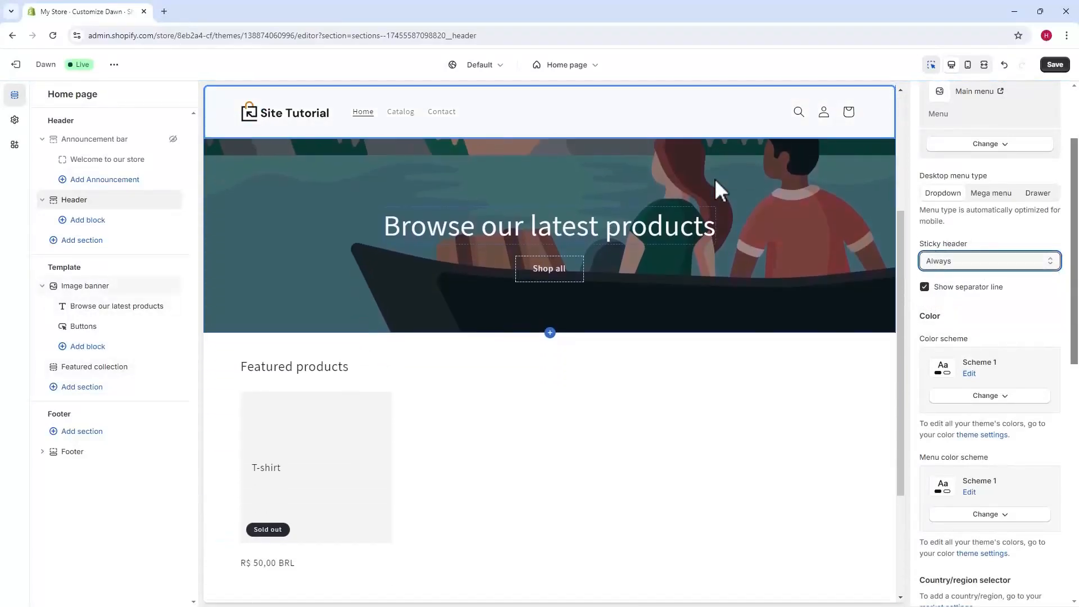
scroll(714, 210, up, 5)
Step: Set the sticky header to "Always, reduce logo size" and preview the header and logo down the home page
click(952, 263)
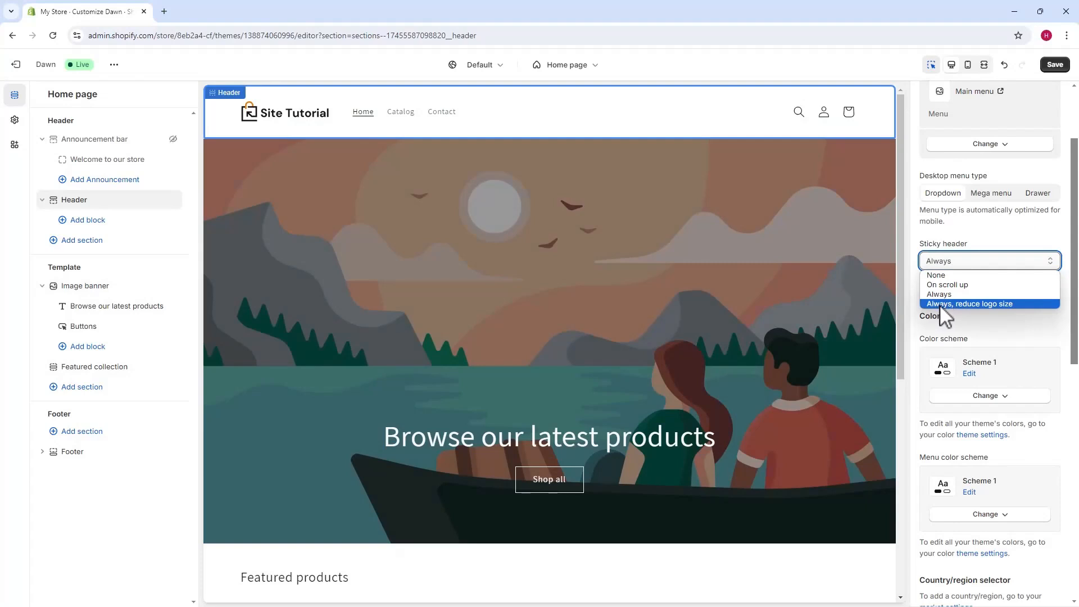
click(981, 305)
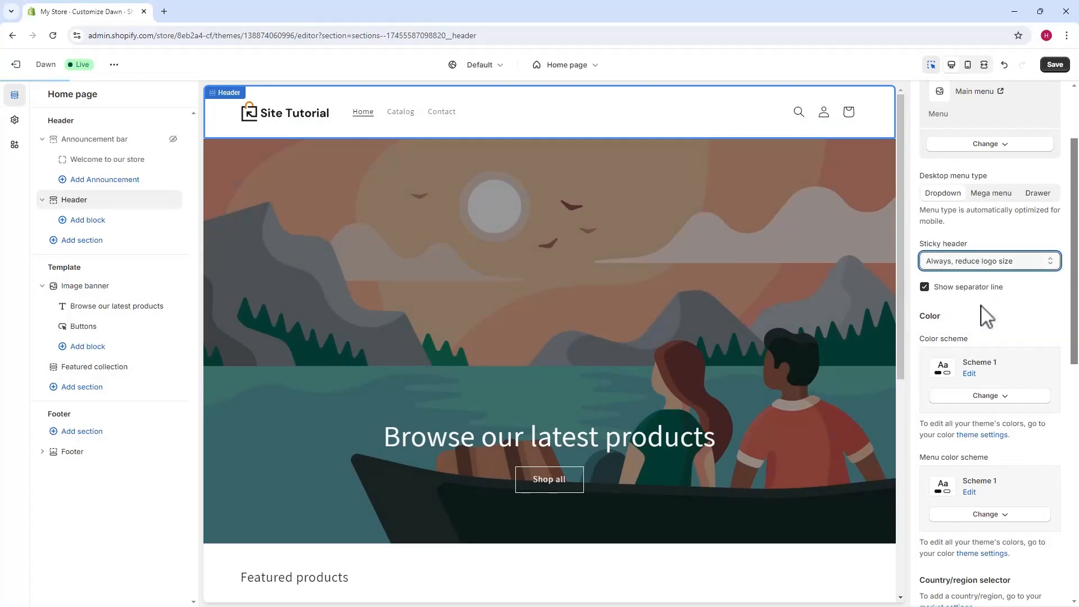
scroll(615, 171, down, 1)
scroll(600, 180, down, 2)
scroll(596, 217, down, 2)
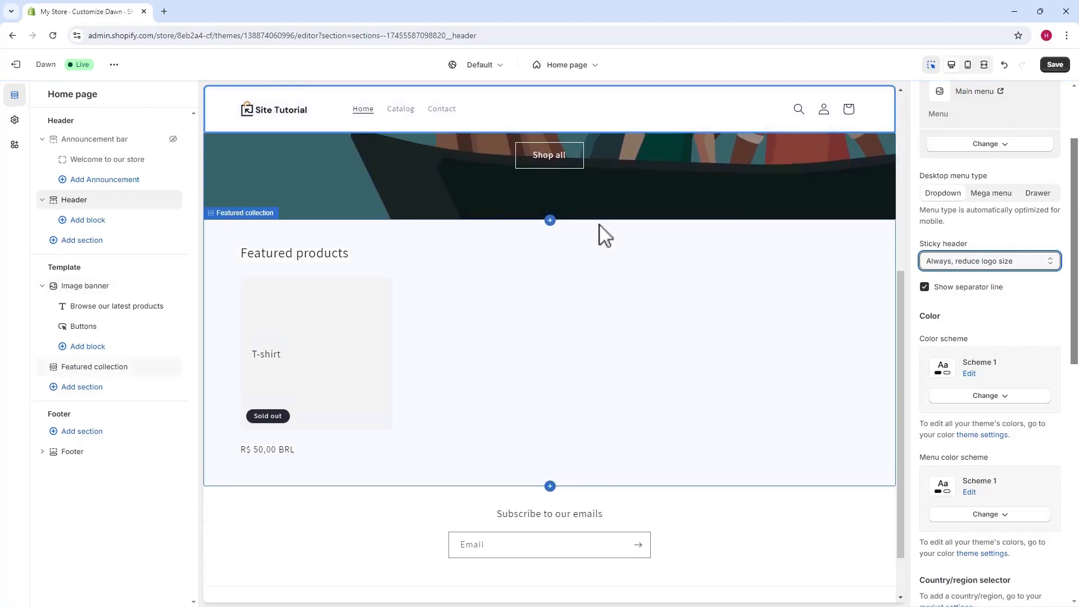
scroll(600, 232, up, 5)
Step: Set the header's sticky behavior back to On scroll up
click(957, 265)
click(958, 275)
click(957, 266)
click(959, 285)
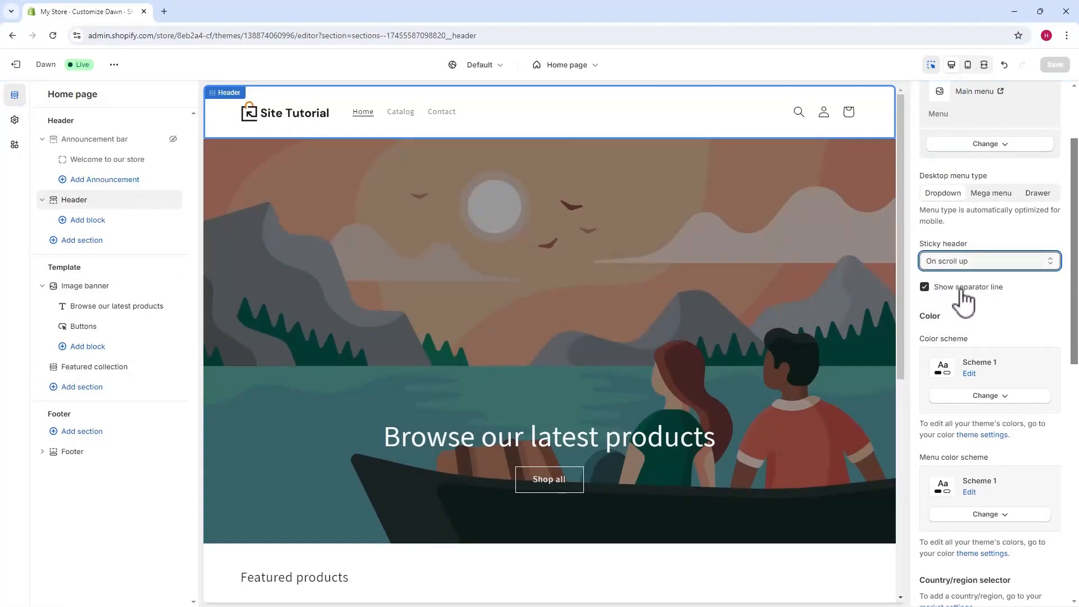
Step: Preview the header with the On scroll up setting while moving down and back up the home page
click(674, 184)
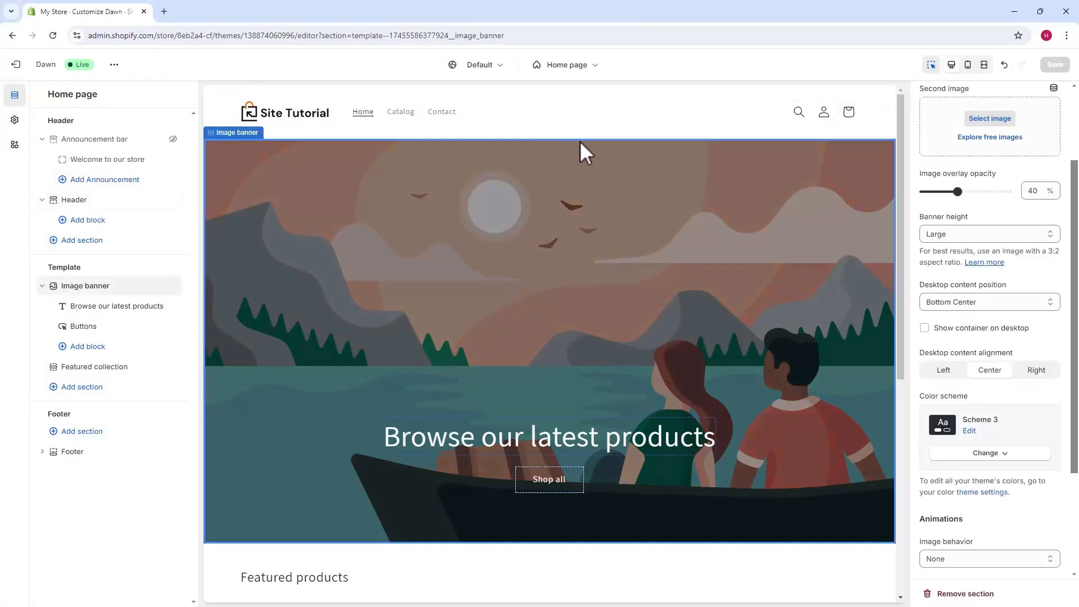
scroll(467, 147, down, 2)
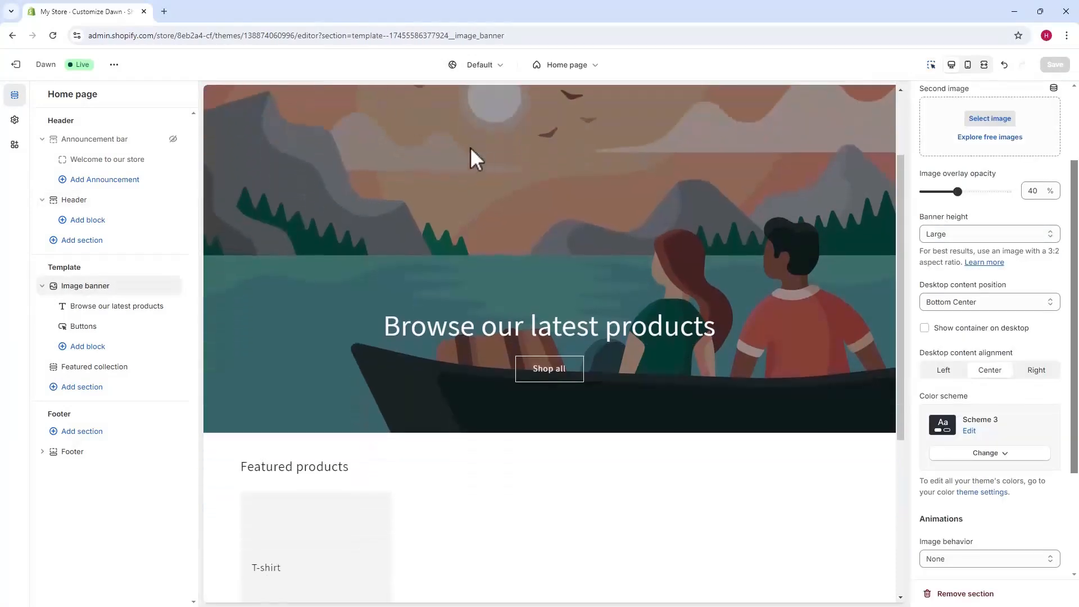
scroll(484, 153, up, 2)
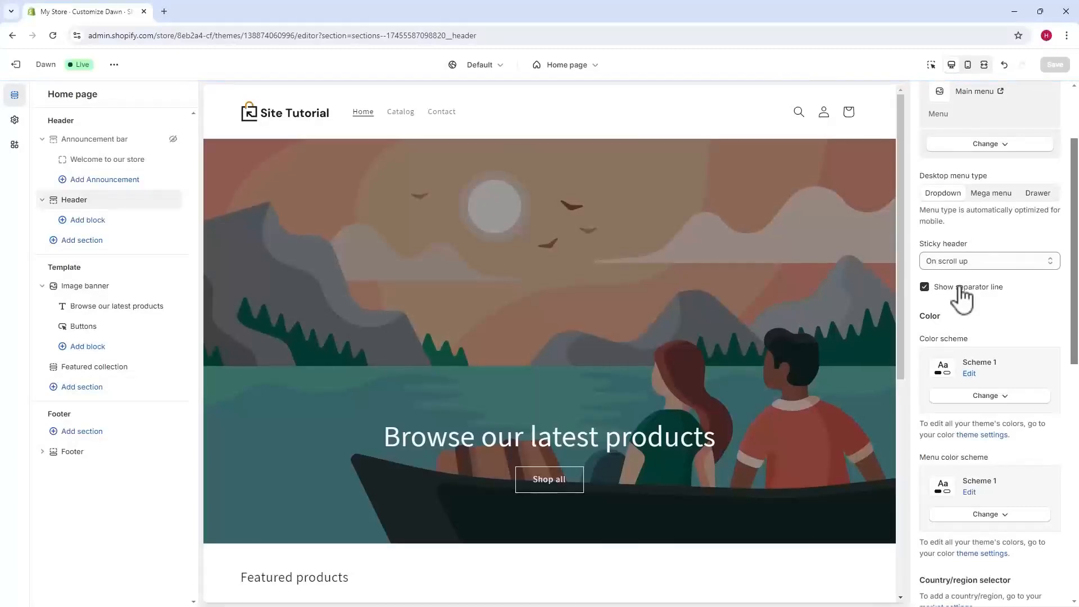
Step: Try Scheme 2 and Scheme 3 as the header's color scheme
scroll(957, 210, down, 3)
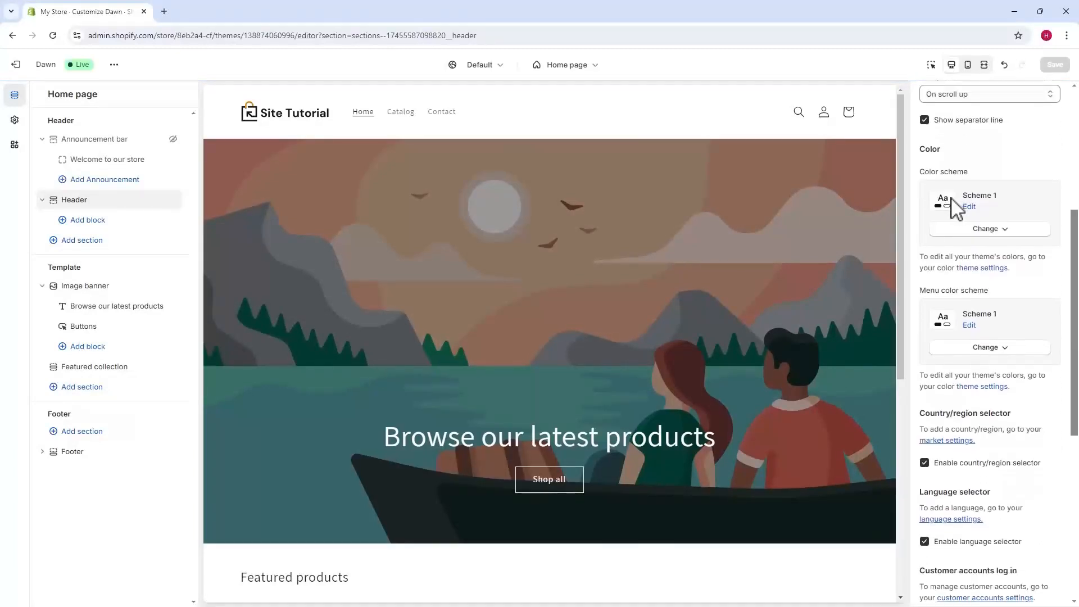
click(987, 239)
click(991, 282)
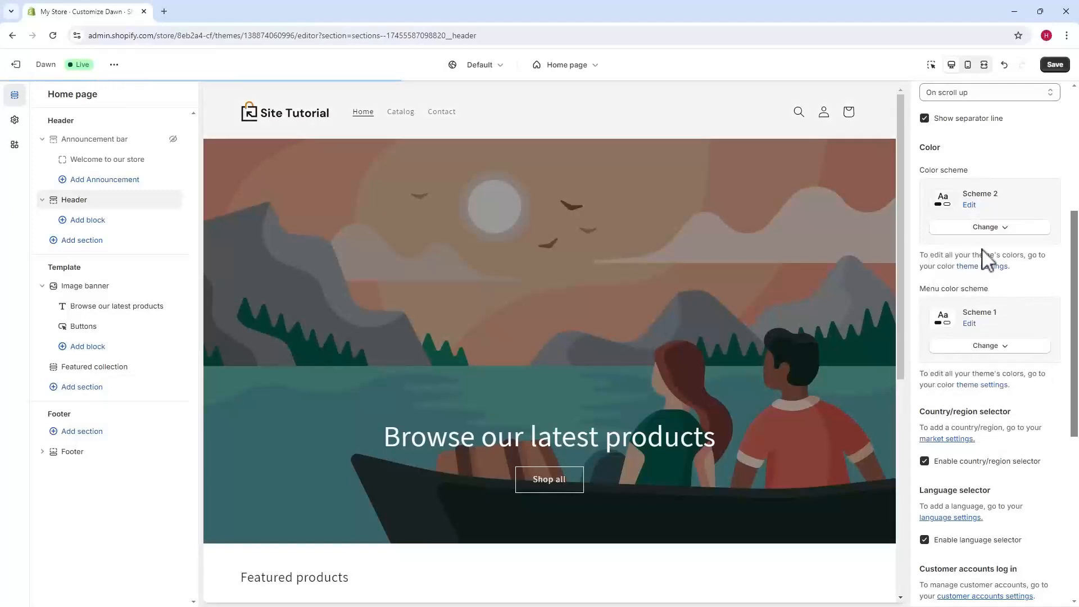
click(992, 231)
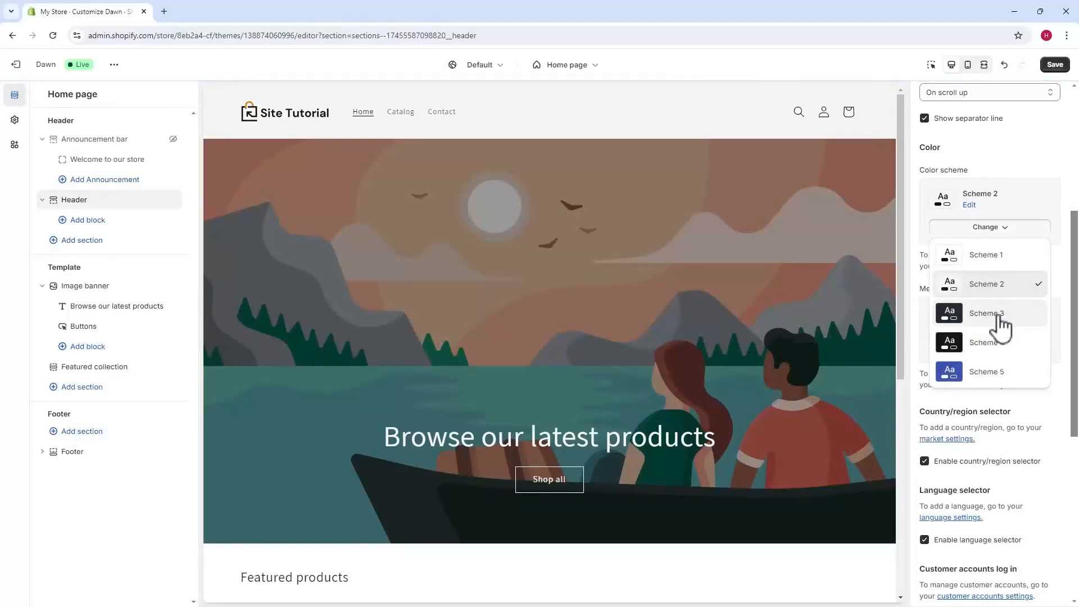
click(1001, 325)
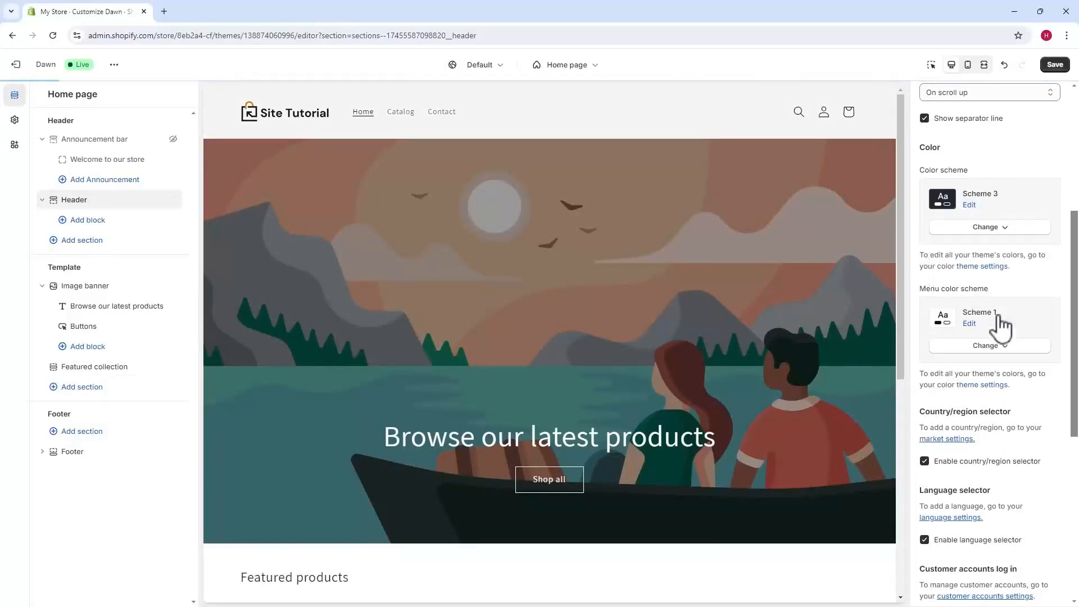
Step: Set the header's color scheme to Scheme 5 and look through the available schemes
click(990, 229)
click(963, 366)
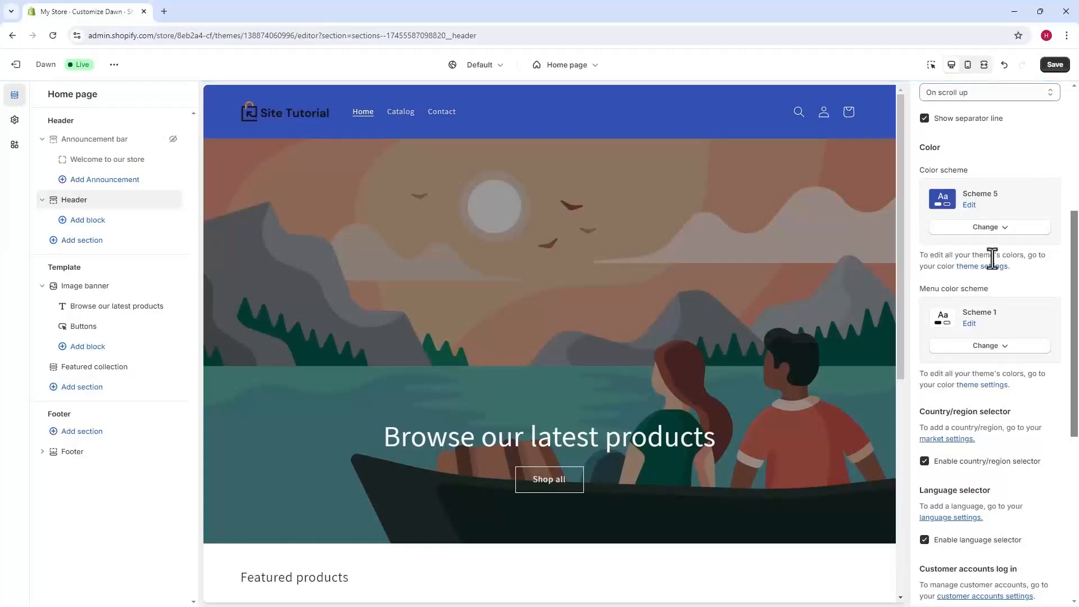
click(991, 229)
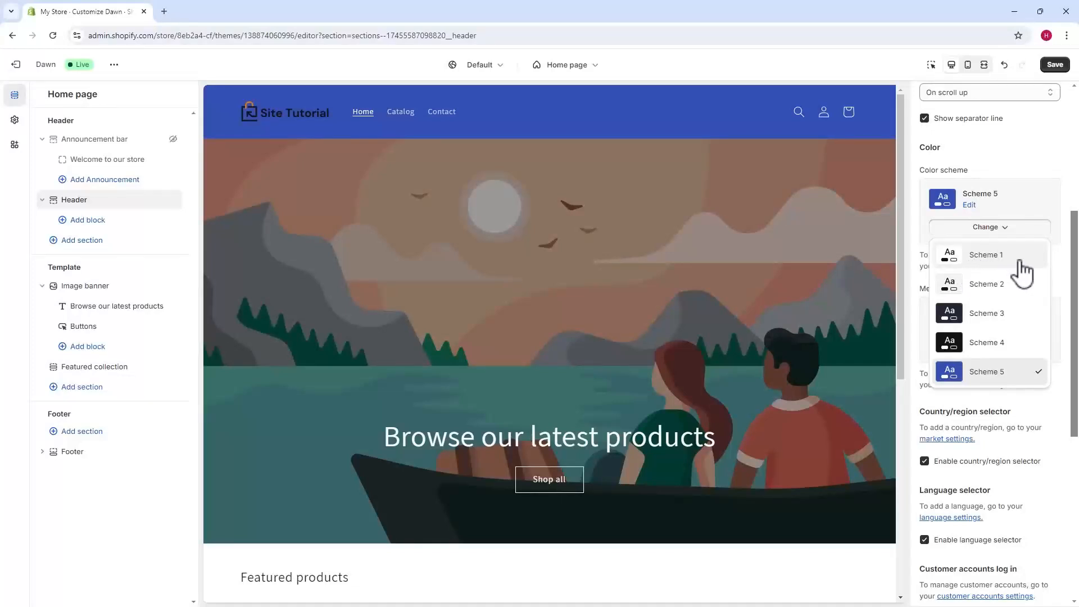
click(985, 227)
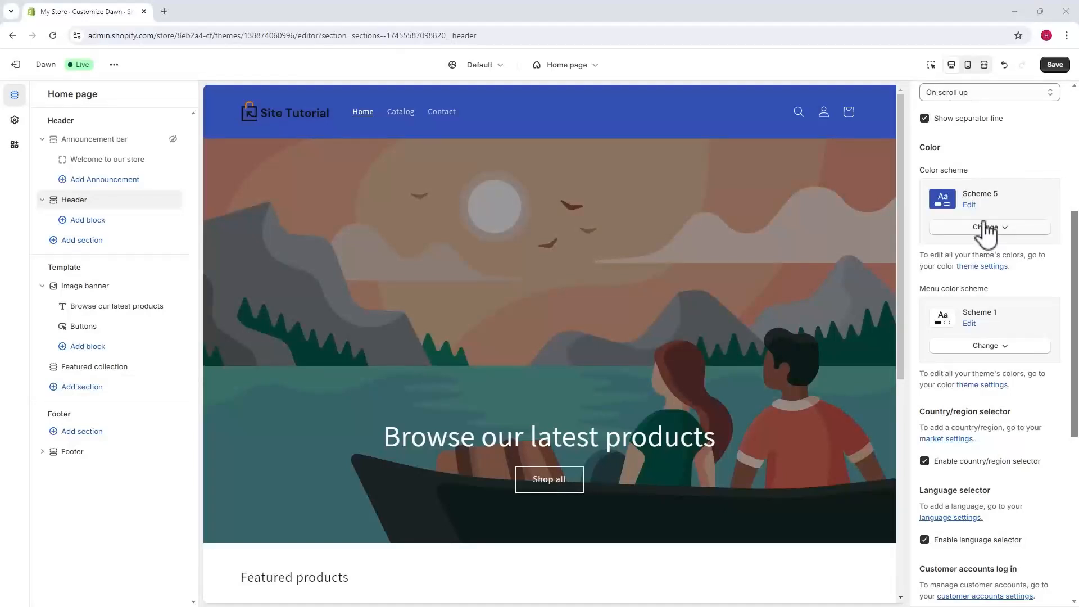
click(986, 227)
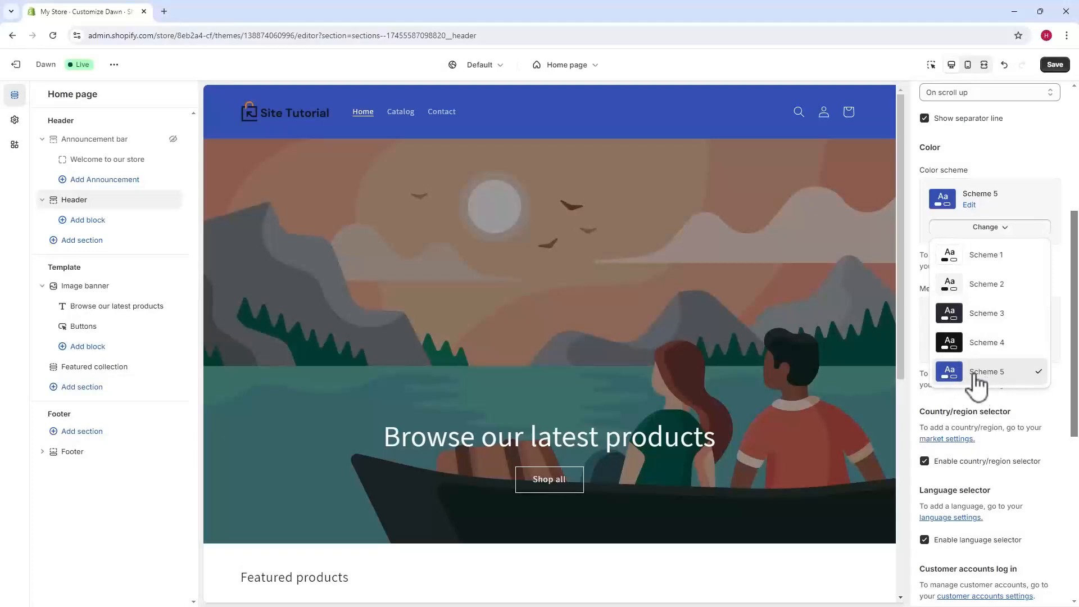
click(986, 231)
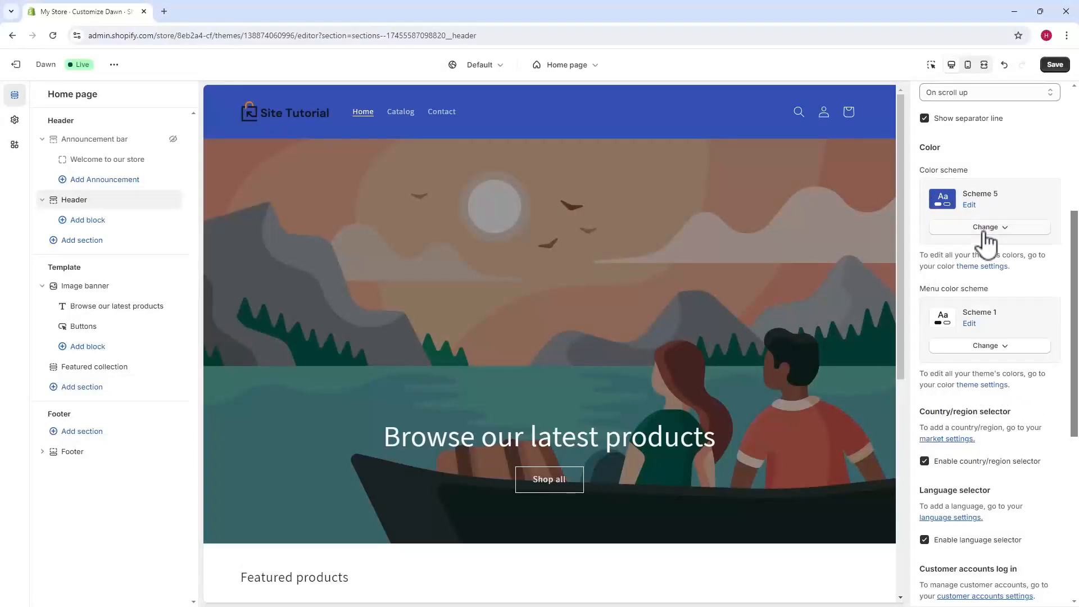
Step: Try Scheme 4 and Scheme 5 as the header's menu color scheme and return it to Scheme 1
scroll(988, 243, down, 1)
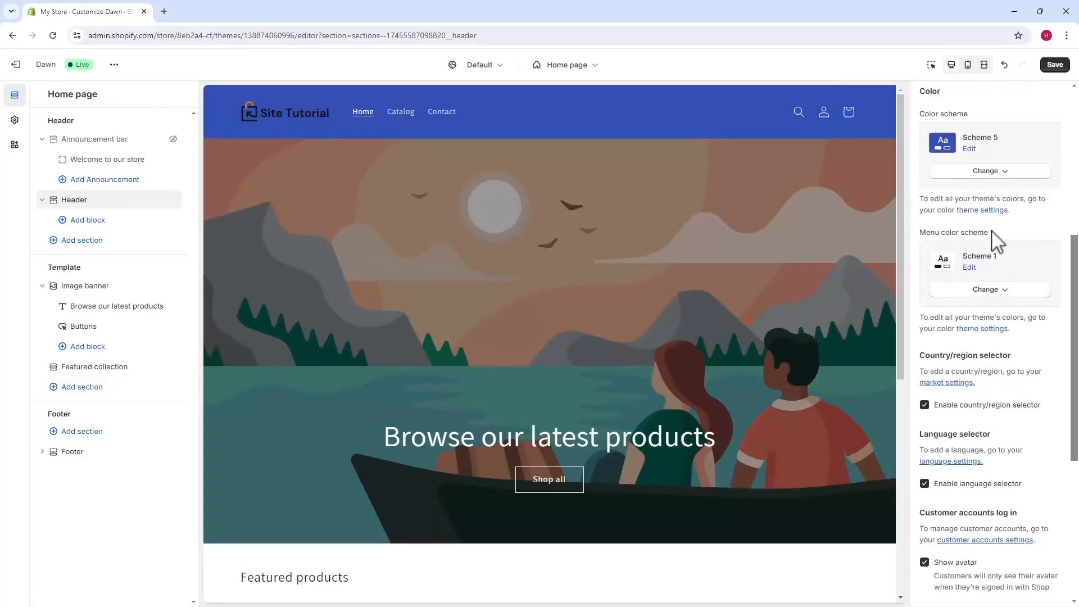
click(985, 290)
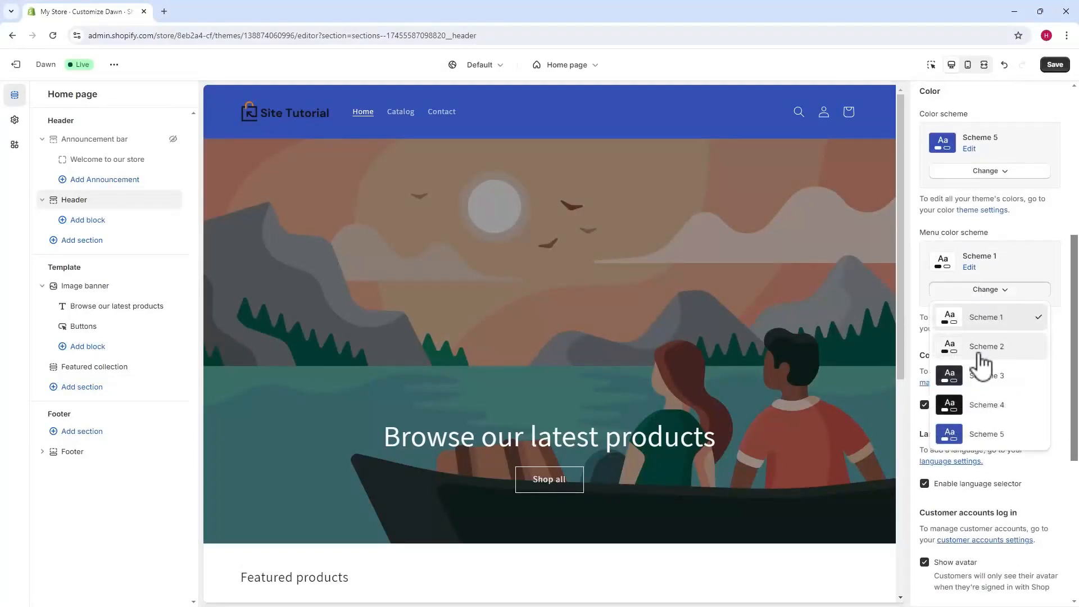
click(986, 402)
click(1000, 297)
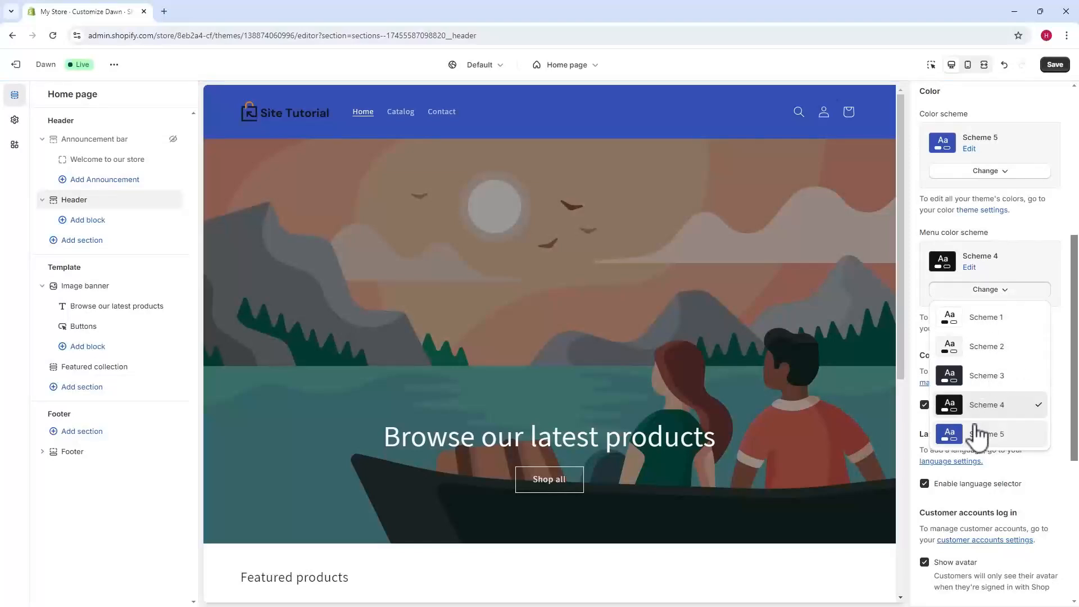
click(978, 434)
click(978, 290)
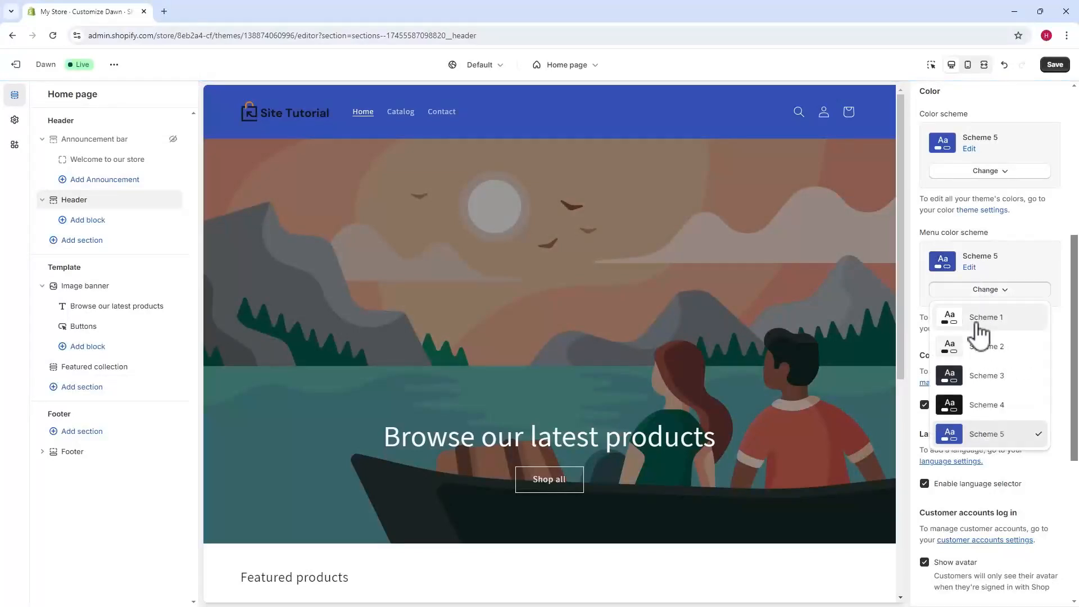
click(938, 313)
Step: Review the header's country, language, customer account and mobile layout settings, and preview the home page in mobile view
scroll(938, 277, down, 3)
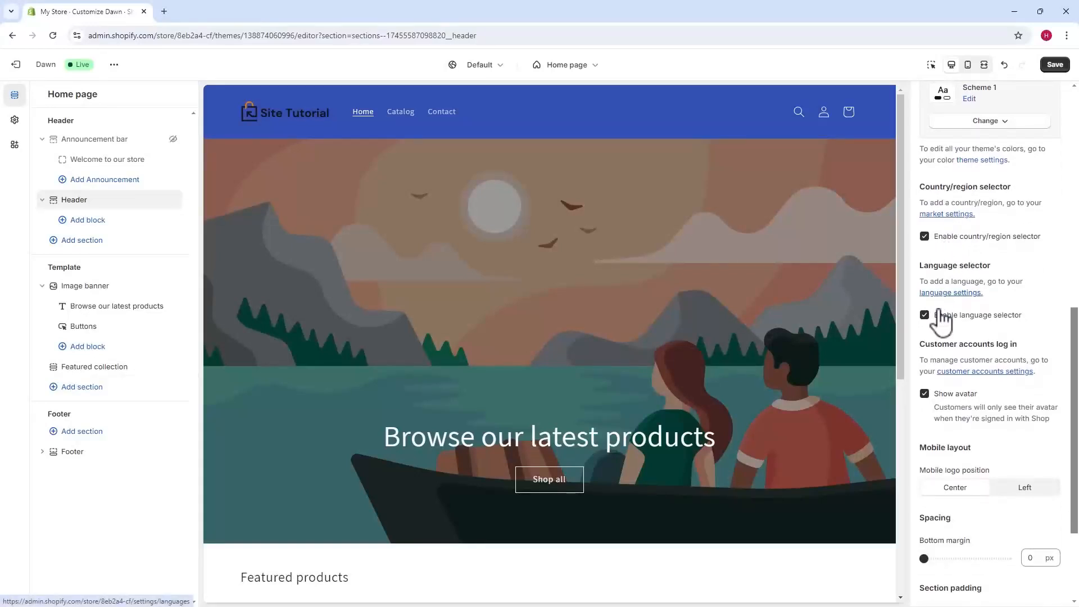
scroll(959, 348, down, 1)
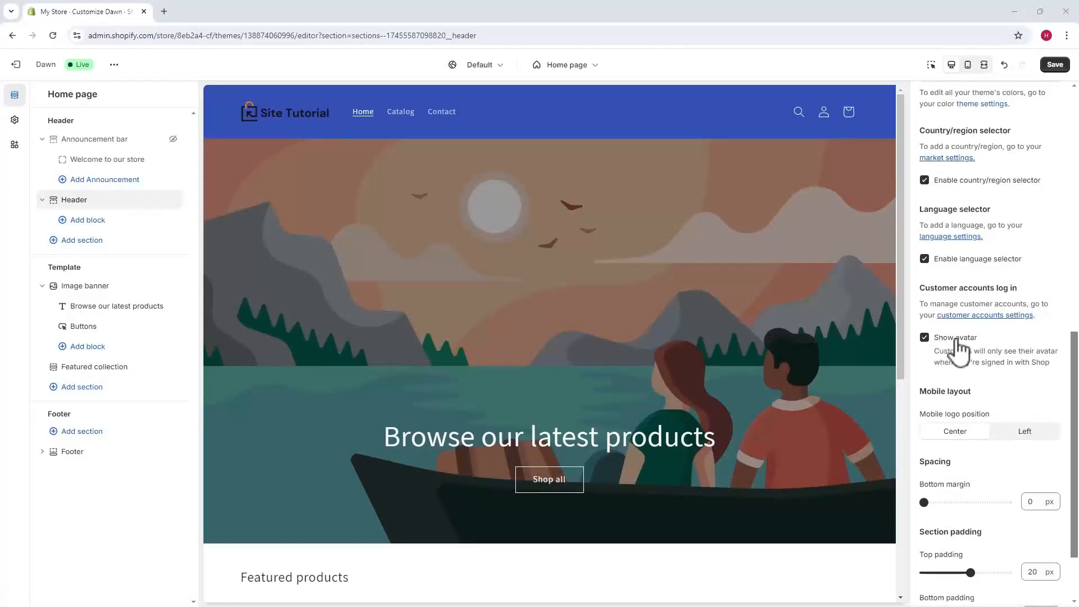
scroll(940, 304, down, 2)
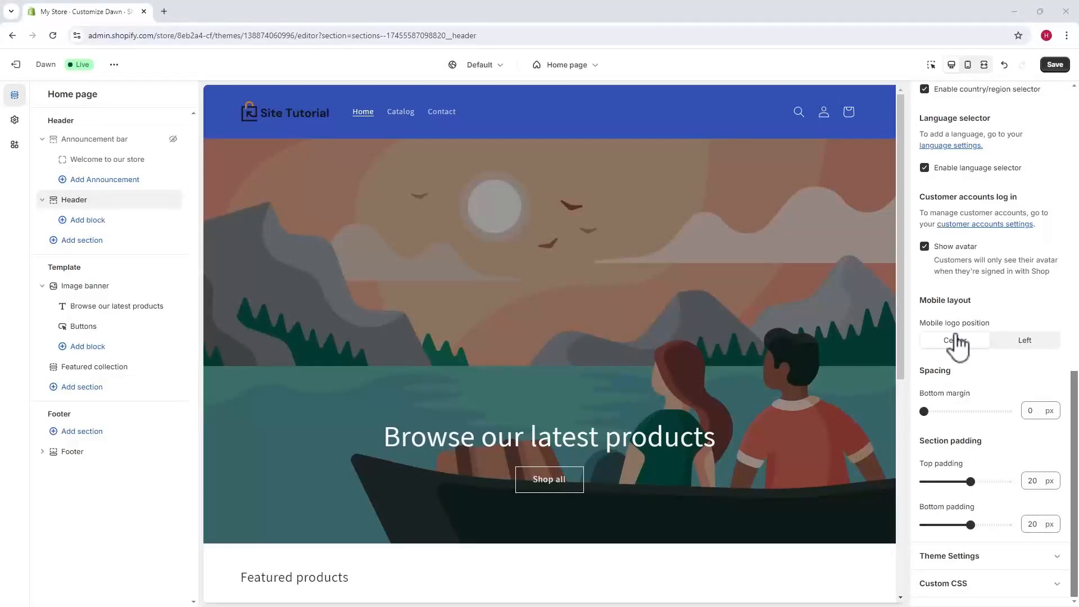
click(968, 65)
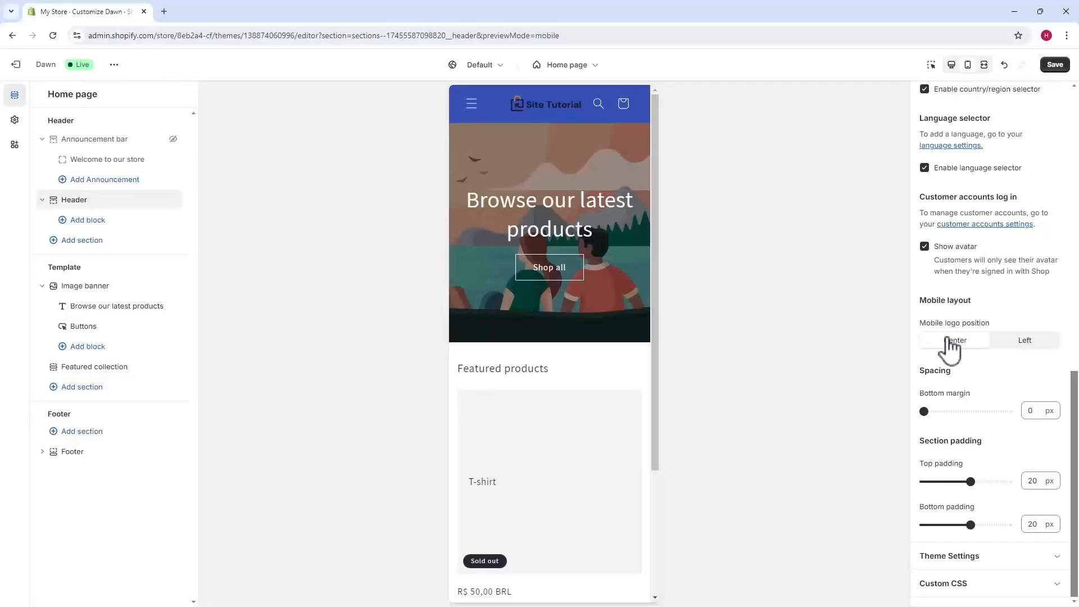
Step: Try a top padding of 32 px for the header section and return it to 20 px
click(925, 410)
drag(968, 479, 999, 481)
mouse_move(972, 525)
mouse_down()
mouse_move(1006, 523)
mouse_move(959, 516)
mouse_move(969, 515)
mouse_up()
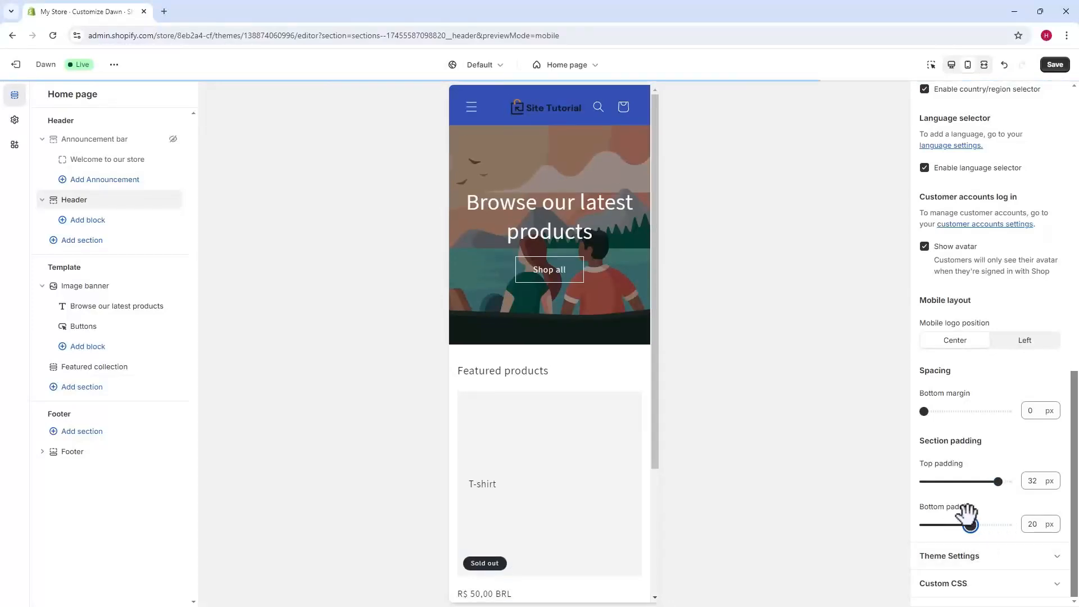
drag(999, 482, 971, 482)
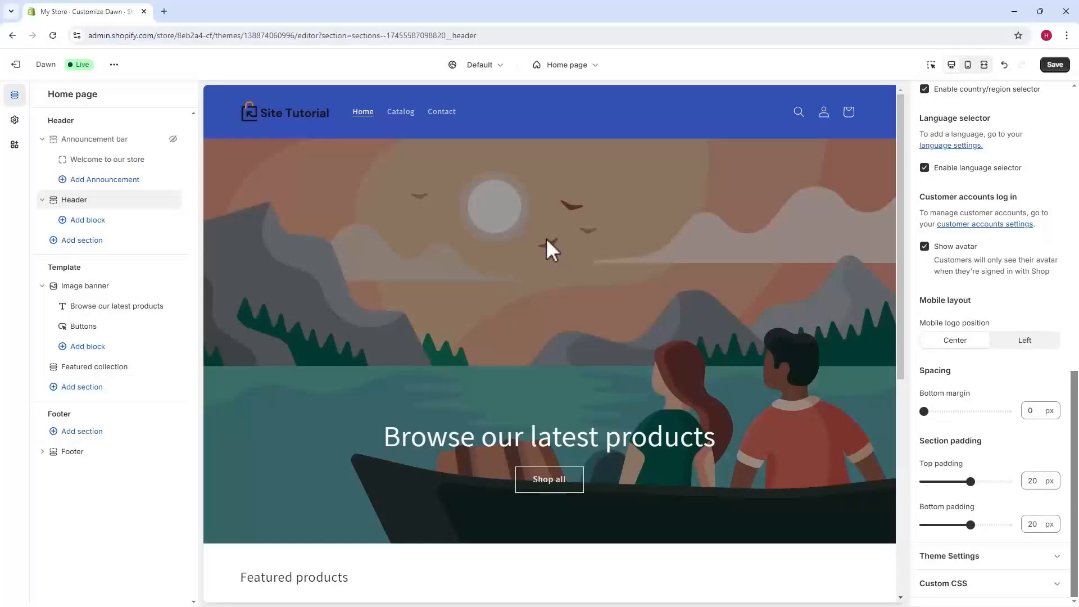
Step: Return to the start of the header settings and save the theme changes
scroll(960, 306, up, 12)
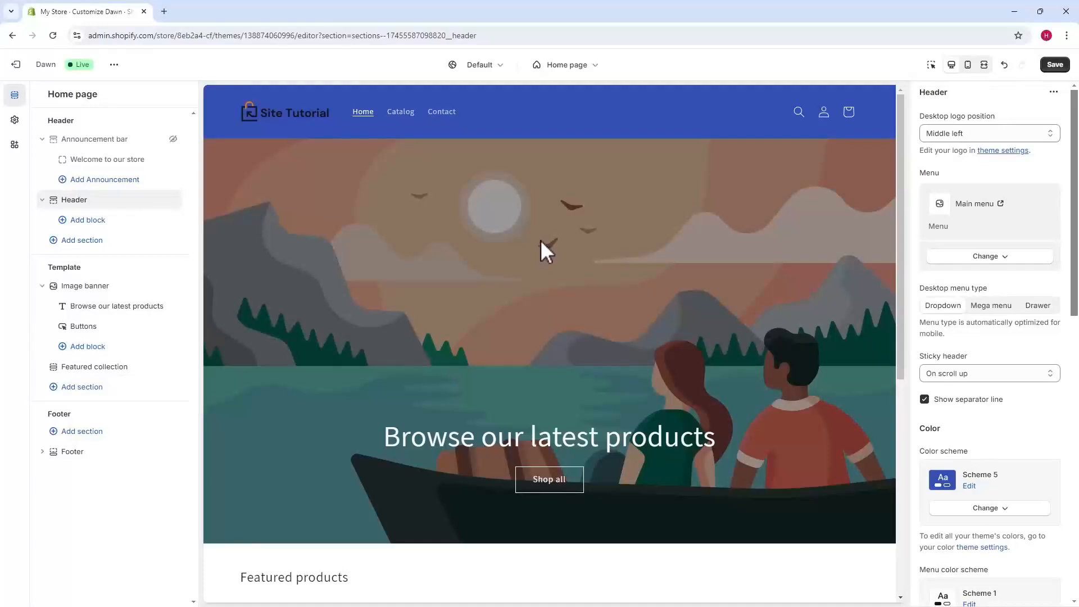
click(1056, 66)
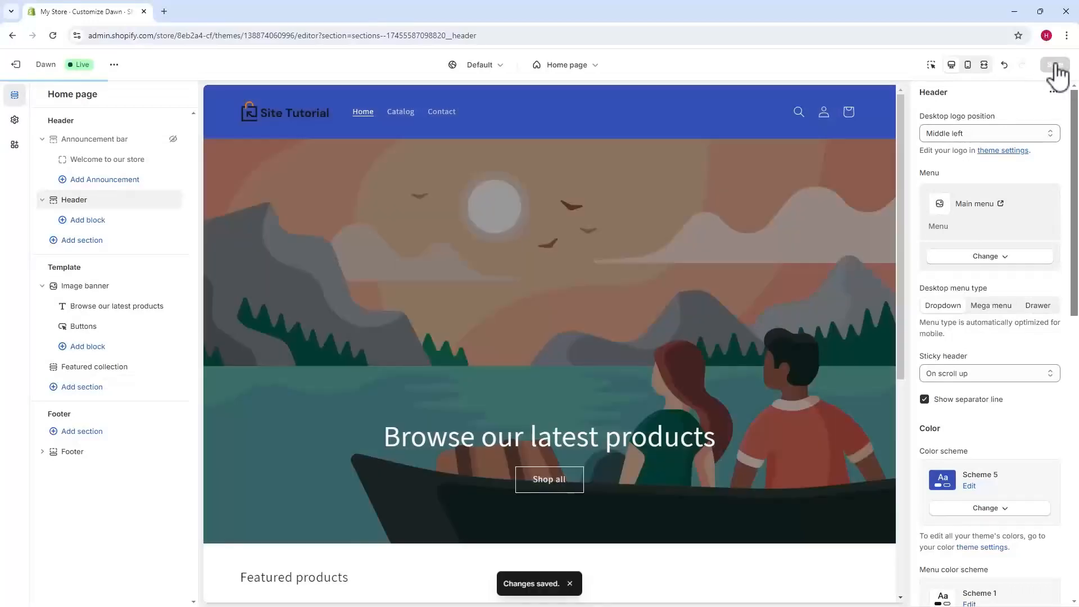